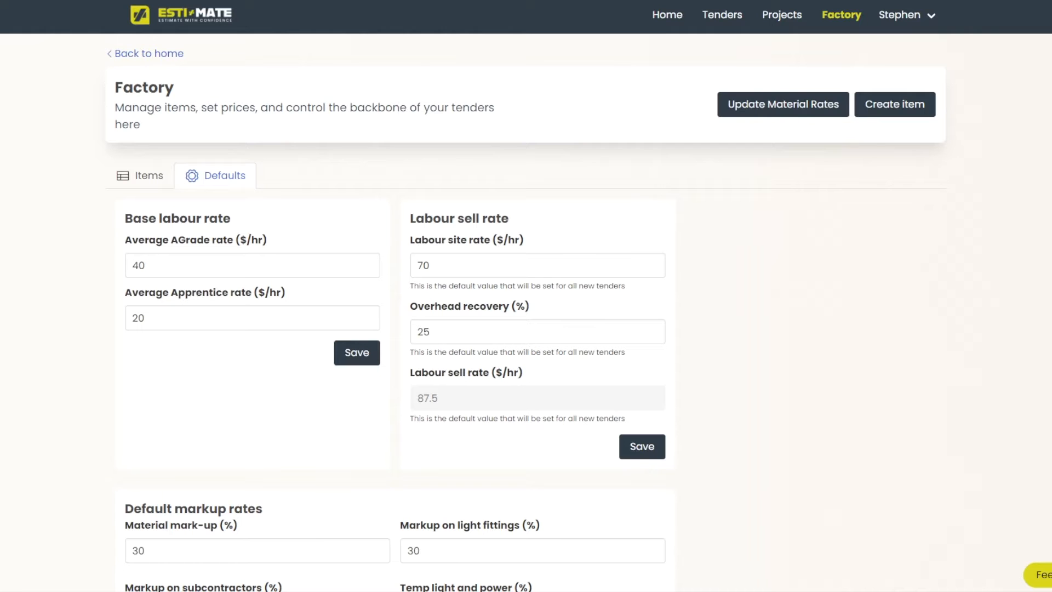
# Browse the Factory items, open and cancel the 185mm XLPE item edit, then open Update Material Rates.
pyautogui.click(140, 175)
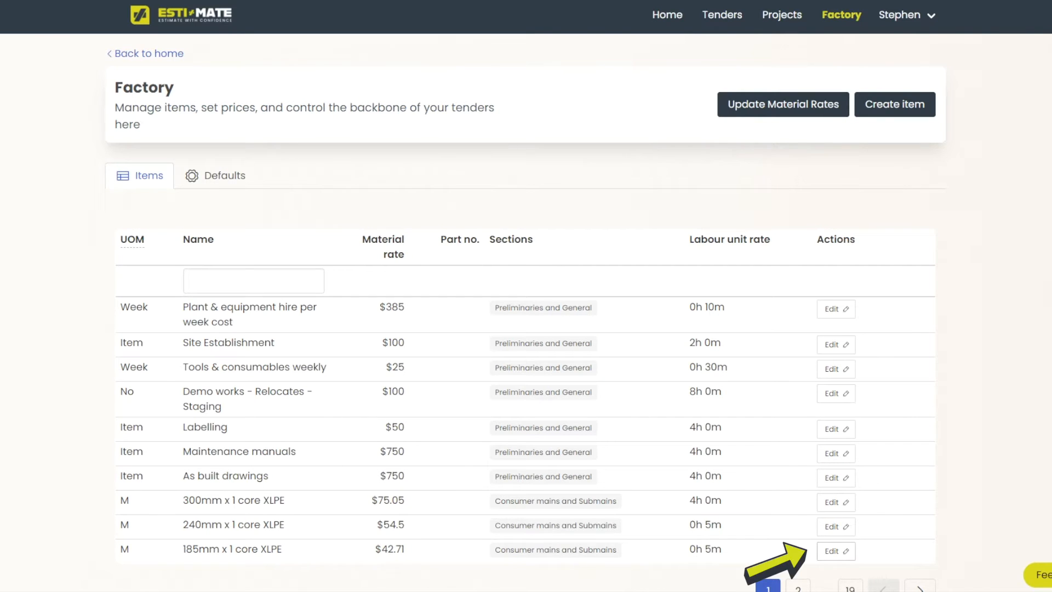
pyautogui.click(836, 551)
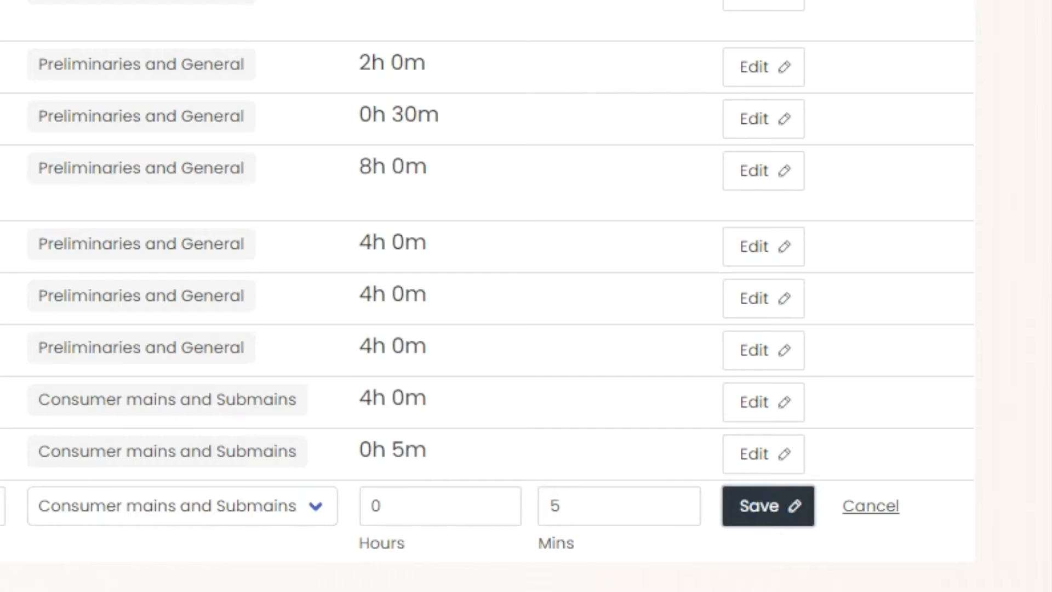
pyautogui.click(768, 505)
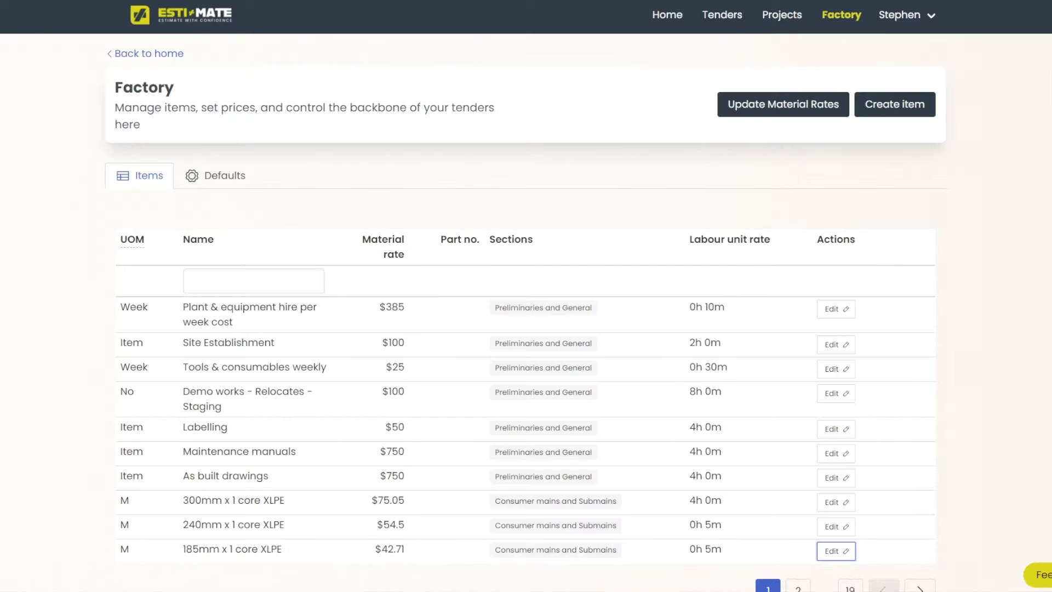
pyautogui.click(783, 104)
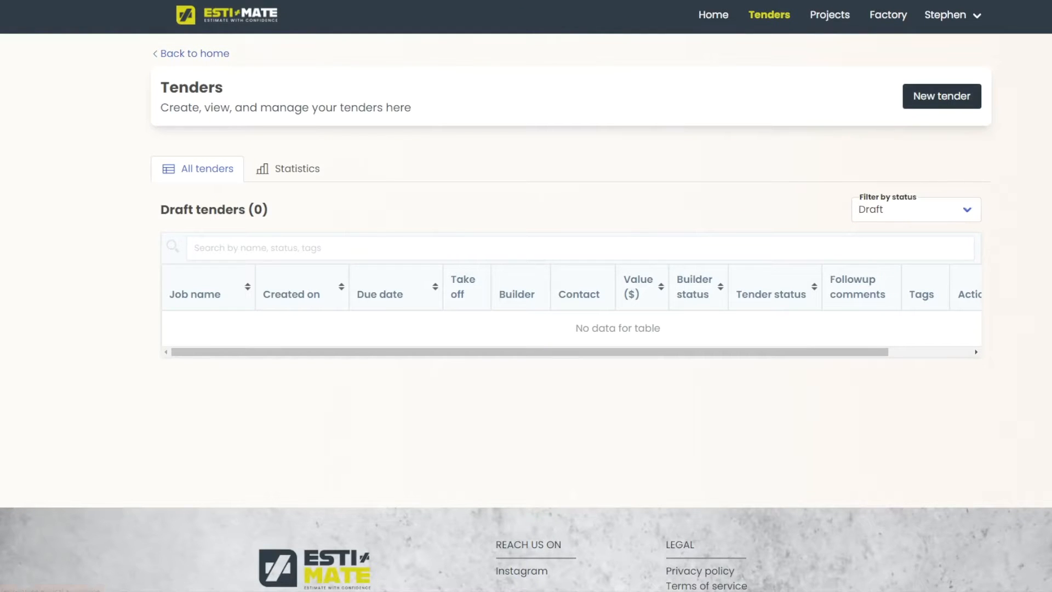
# Create a new Untitled draft tender and show its General information form.
pyautogui.click(941, 96)
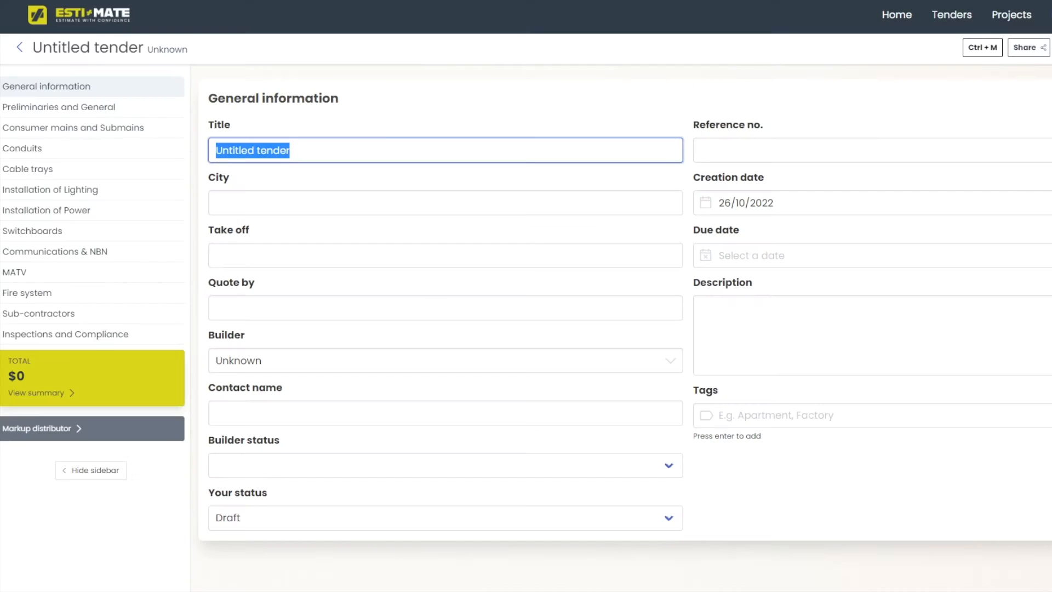
# Enter tender title 'Esti-Mate HQ', city Melbourne and take-off 'Esti-Mate'.
pyautogui.write('Es')
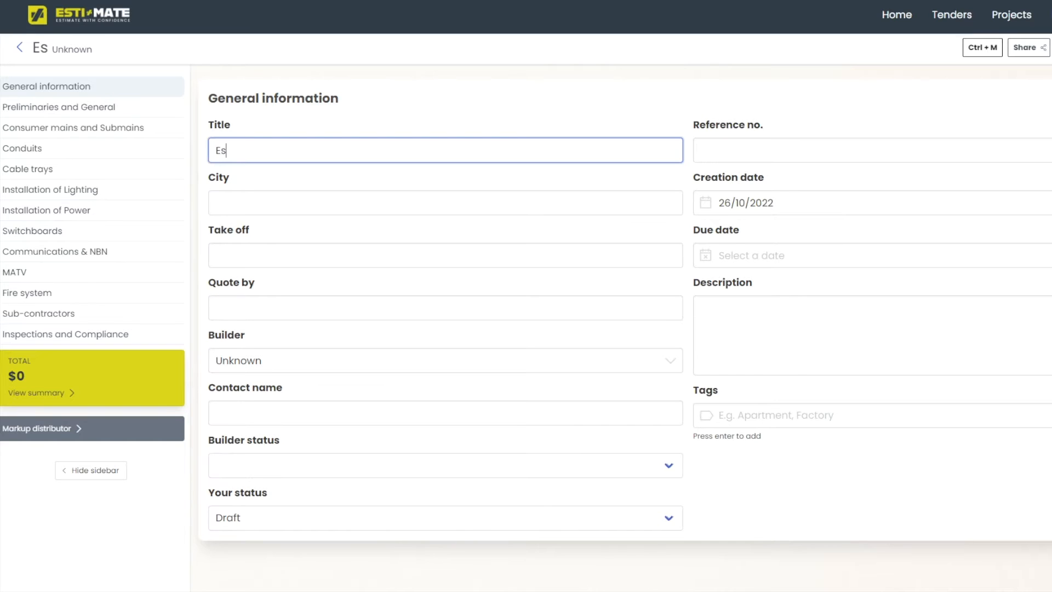
pyautogui.write('ti-Mate HQ')
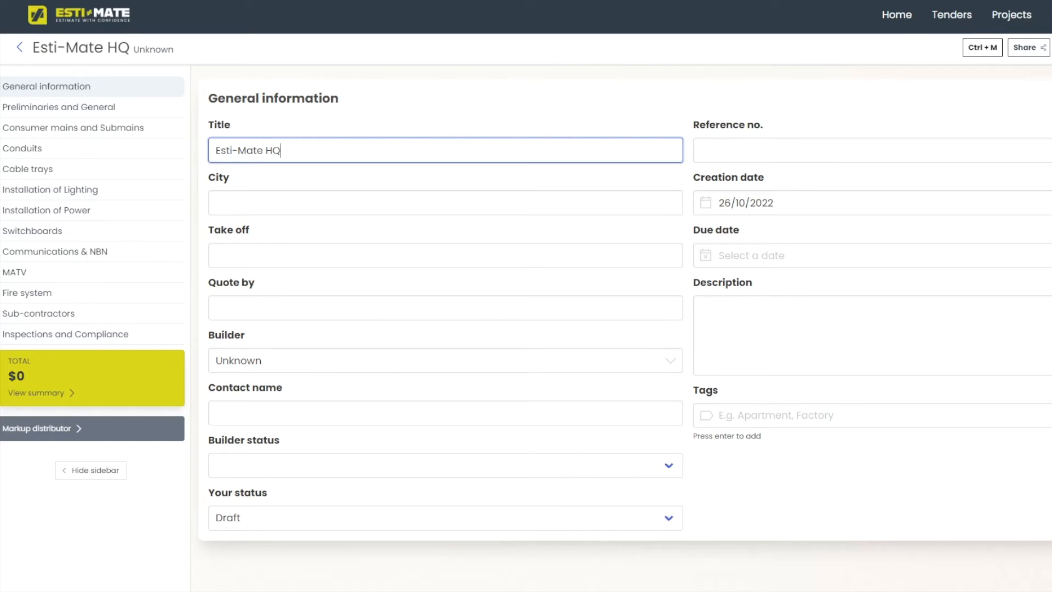
pyautogui.press('Tab')
pyautogui.write('m')
pyautogui.press('BackSpace')
pyautogui.write('Melbourne')
pyautogui.press('Tab')
pyautogui.write('Es')
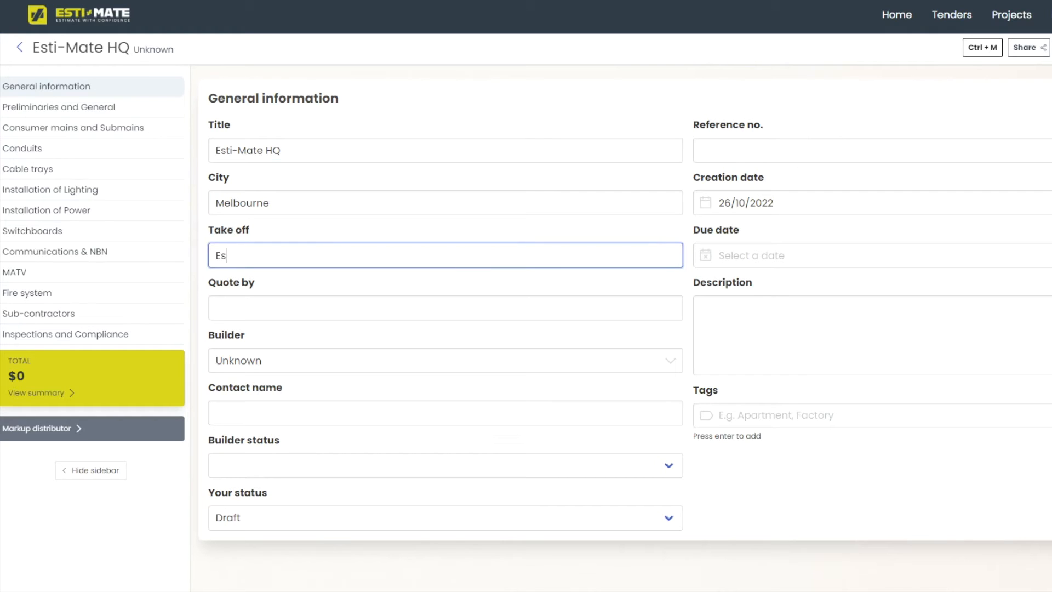
pyautogui.write('ti-Mate')
pyautogui.press('Tab')
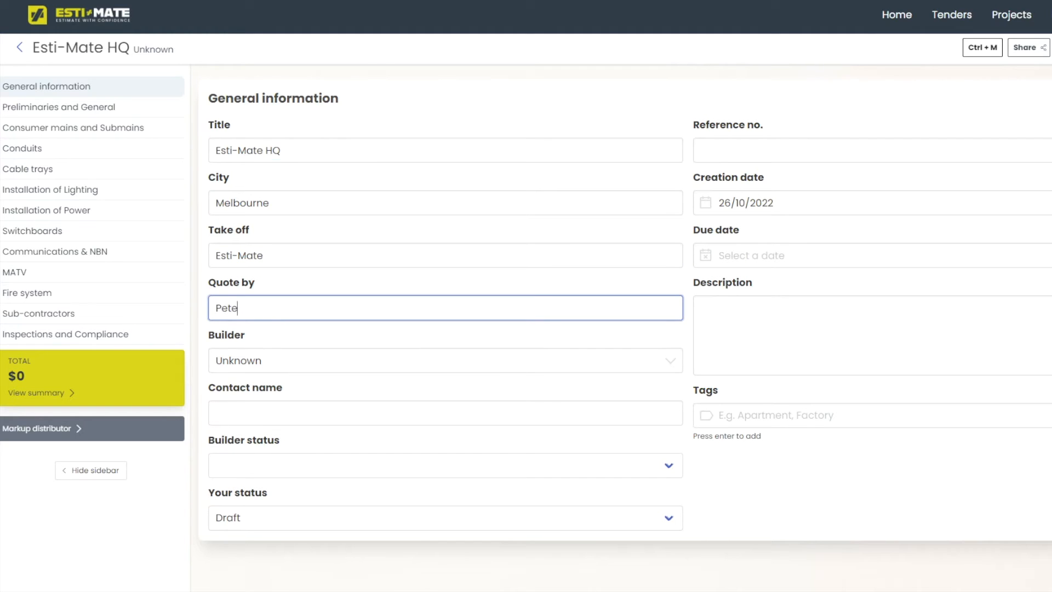
# Fill in the quote-by name, choose ABC Builders as builder, and enter the contact's name.
pyautogui.press('Tab')
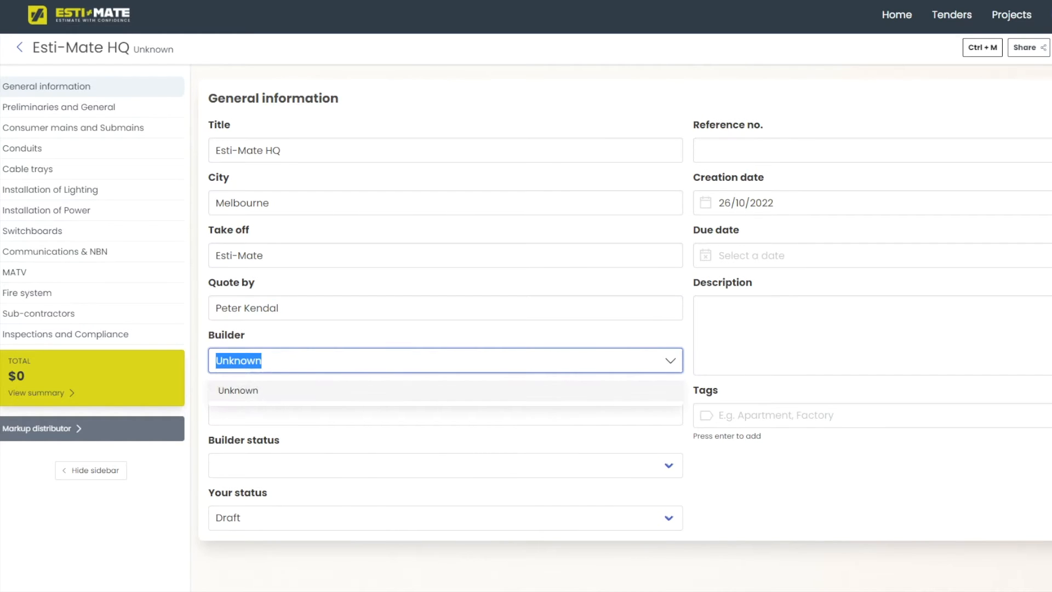
pyautogui.write('a')
pyautogui.press('Tab')
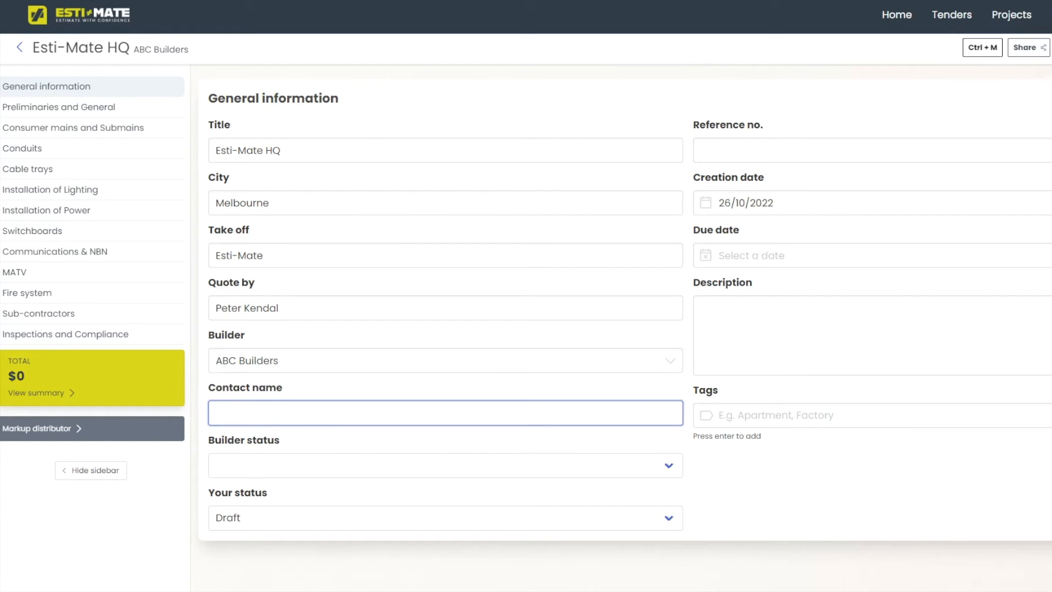
pyautogui.press('Tab')
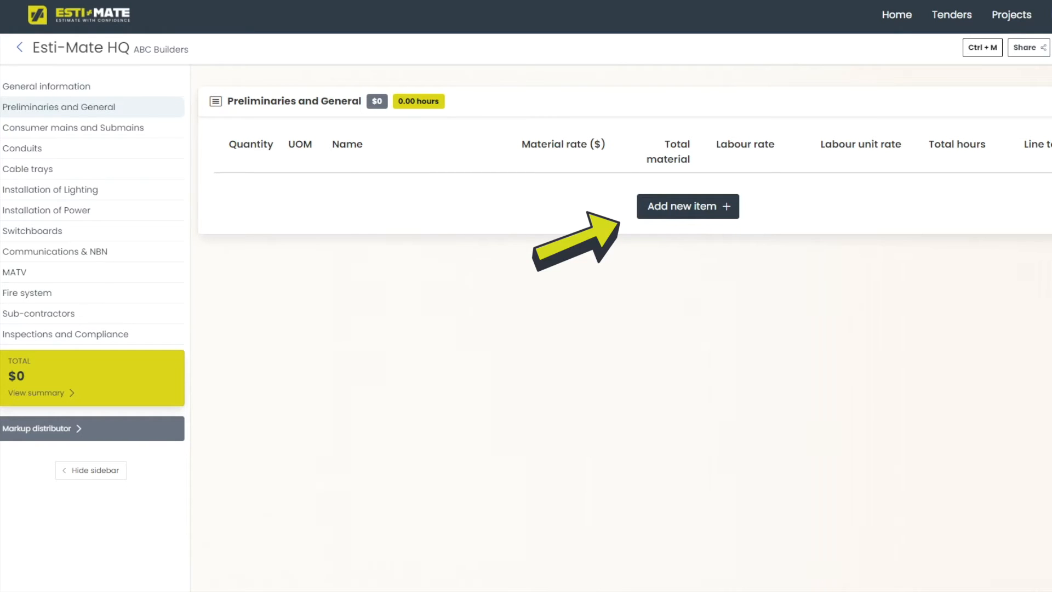
# In Preliminaries and General, browse the item list without picking, then bring up the Create new item form.
pyautogui.click(688, 206)
pyautogui.click(687, 205)
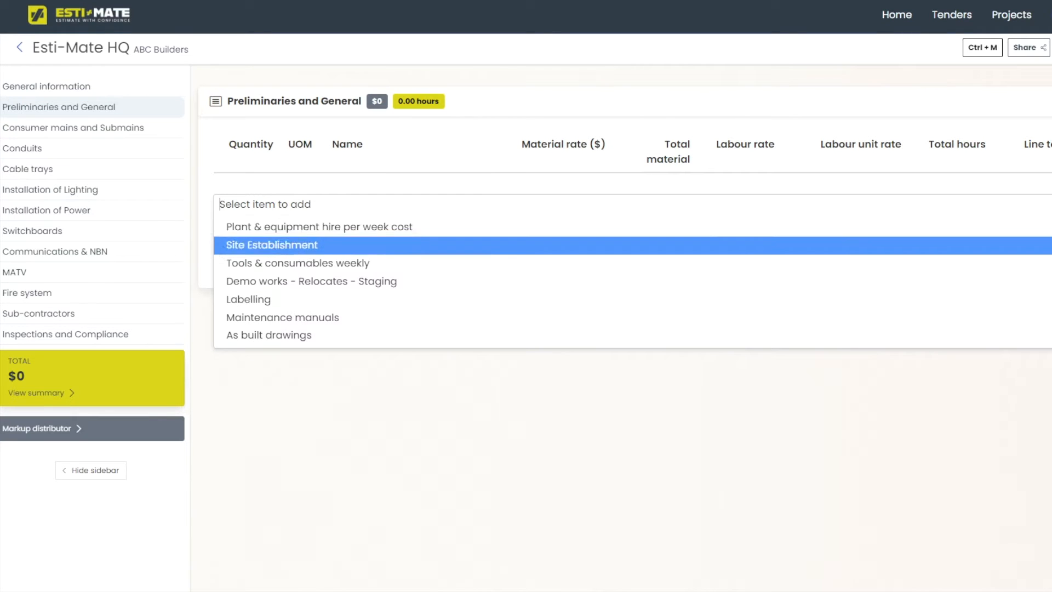
pyautogui.click(688, 205)
pyautogui.click(688, 260)
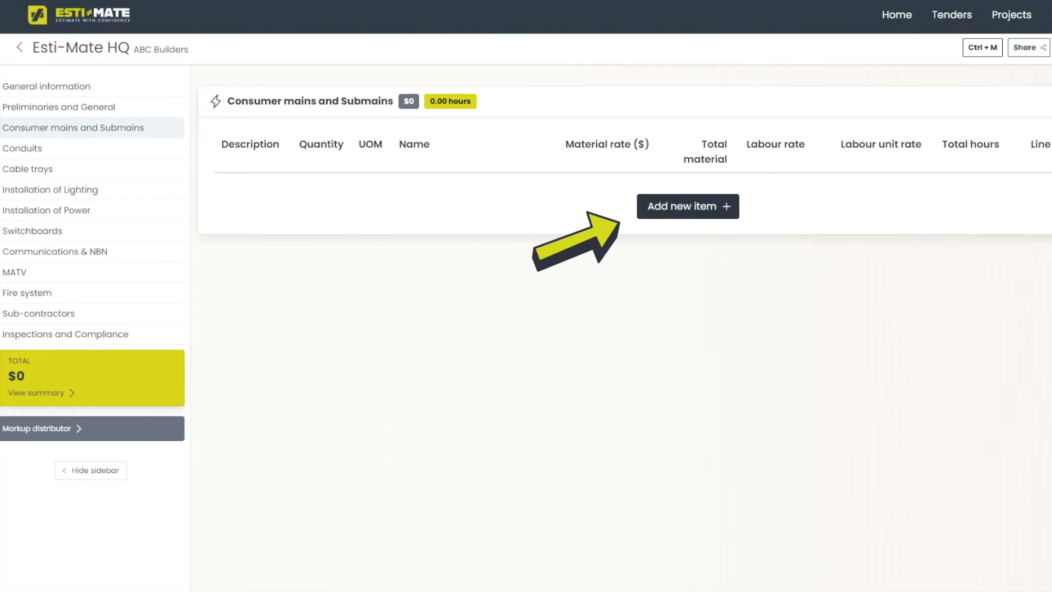
# Add 25 m of 25mm 4X1C + E - Orange Circ cable to Consumer mains and Submains.
pyautogui.click(688, 207)
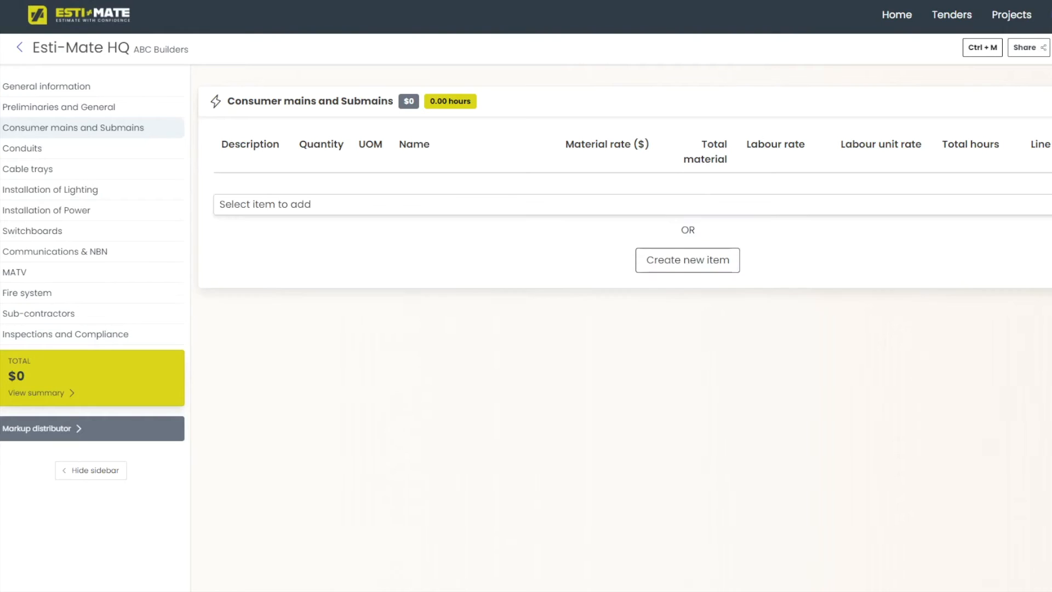
pyautogui.click(688, 204)
pyautogui.scroll(-1, 687, 308)
pyautogui.scroll(-1, 548, 350)
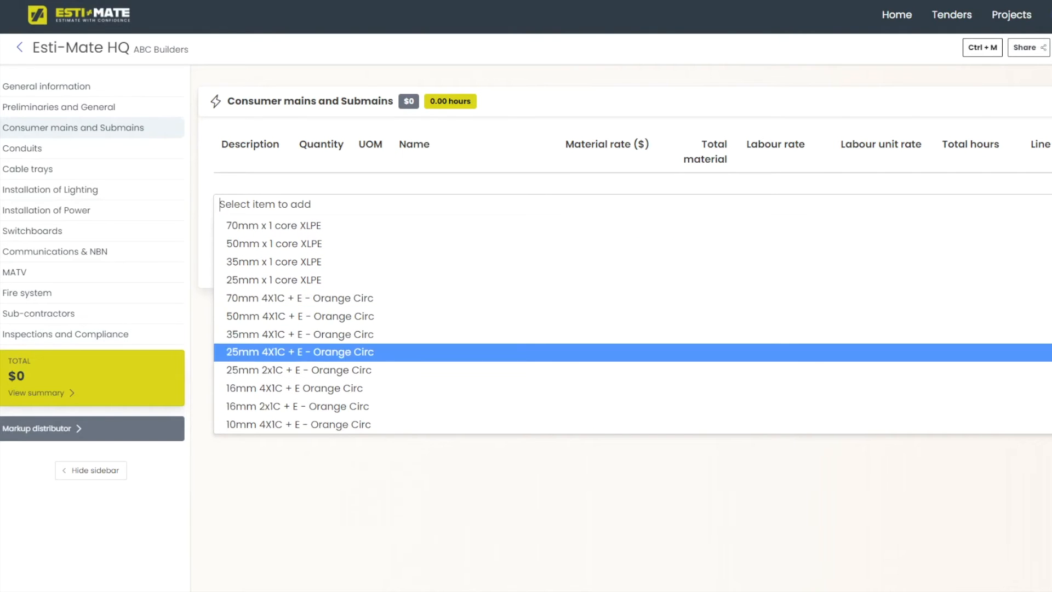
pyautogui.click(307, 351)
pyautogui.click(252, 188)
pyautogui.click(320, 187)
pyautogui.write('25')
pyautogui.press('Tab')
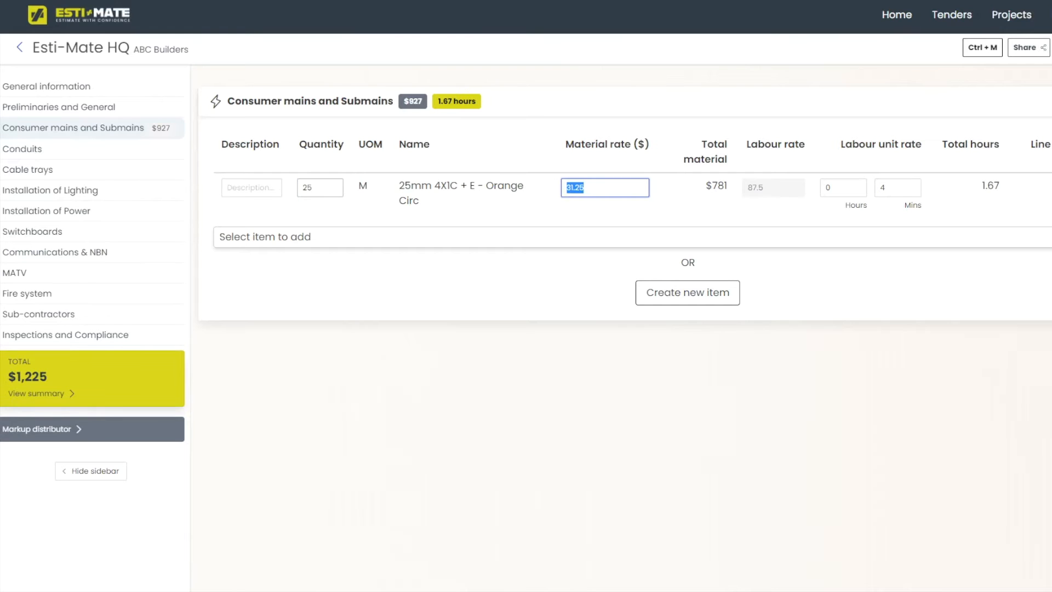
pyautogui.press('Tab')
pyautogui.press('Tab')
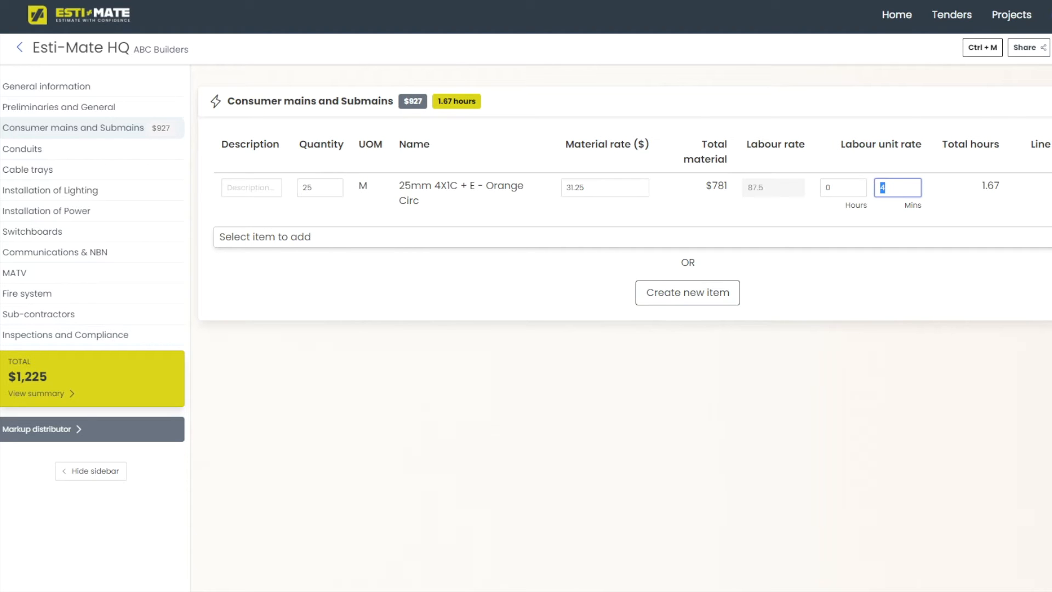
pyautogui.click(687, 292)
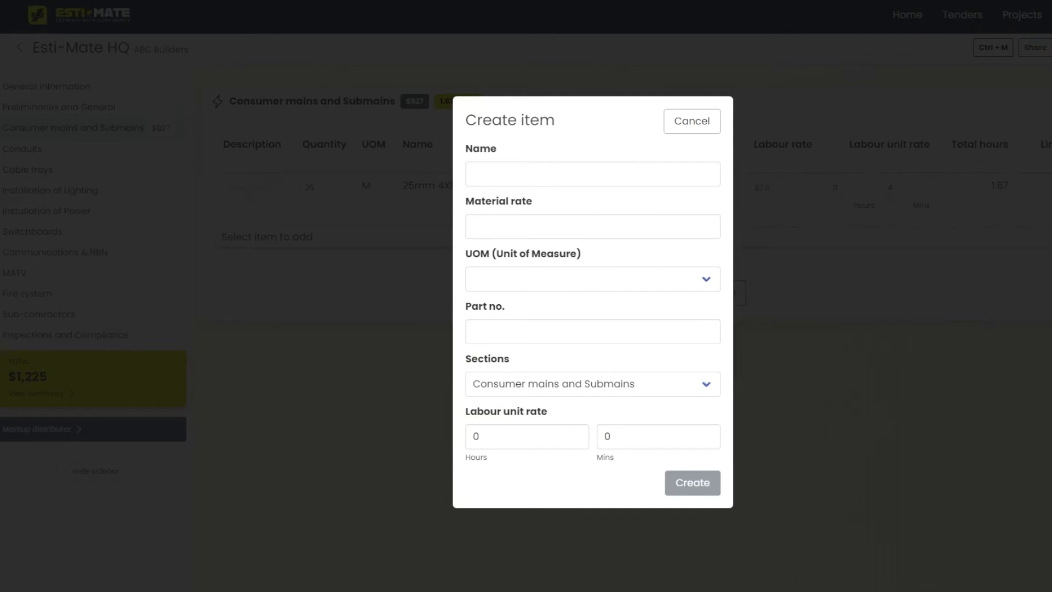
pyautogui.click(692, 121)
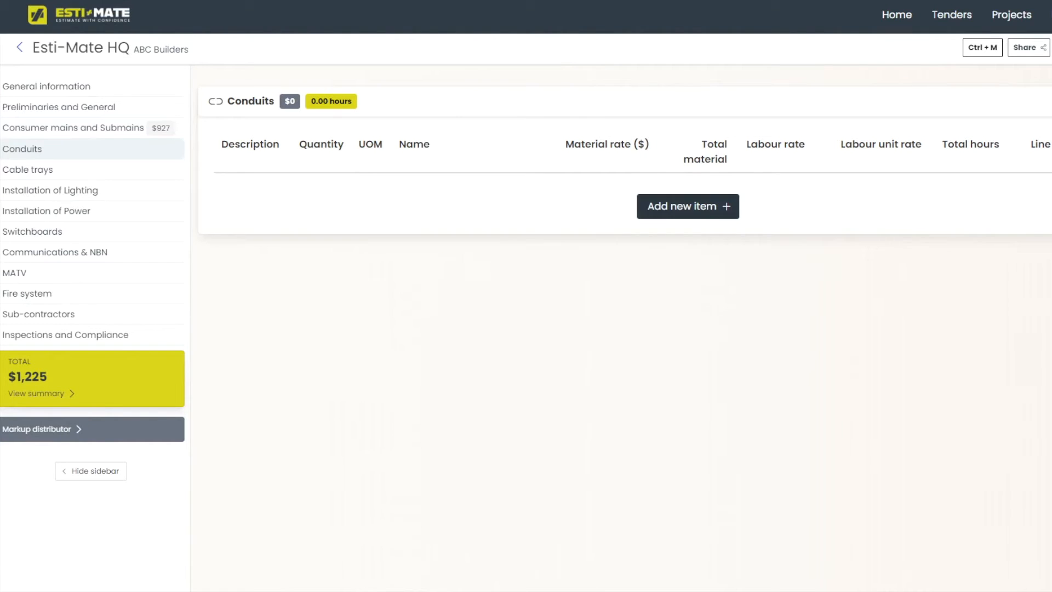
# Add 80mm conduit HD with quantity 50 m to Conduits, totalling $767 and 5.00 hours.
pyautogui.click(687, 206)
pyautogui.click(688, 205)
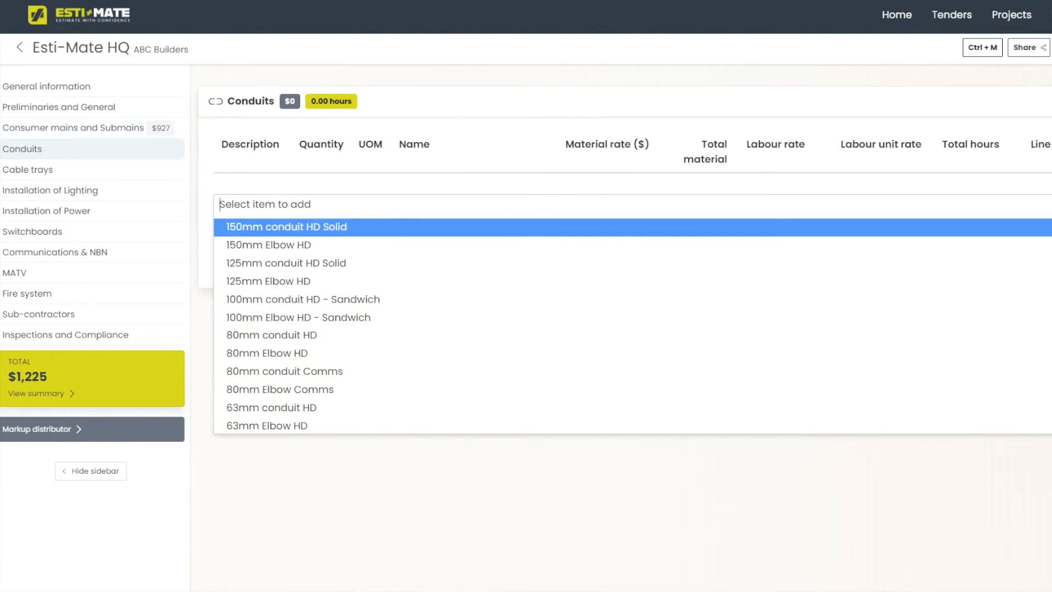
pyautogui.press('Up')
pyautogui.press('Return')
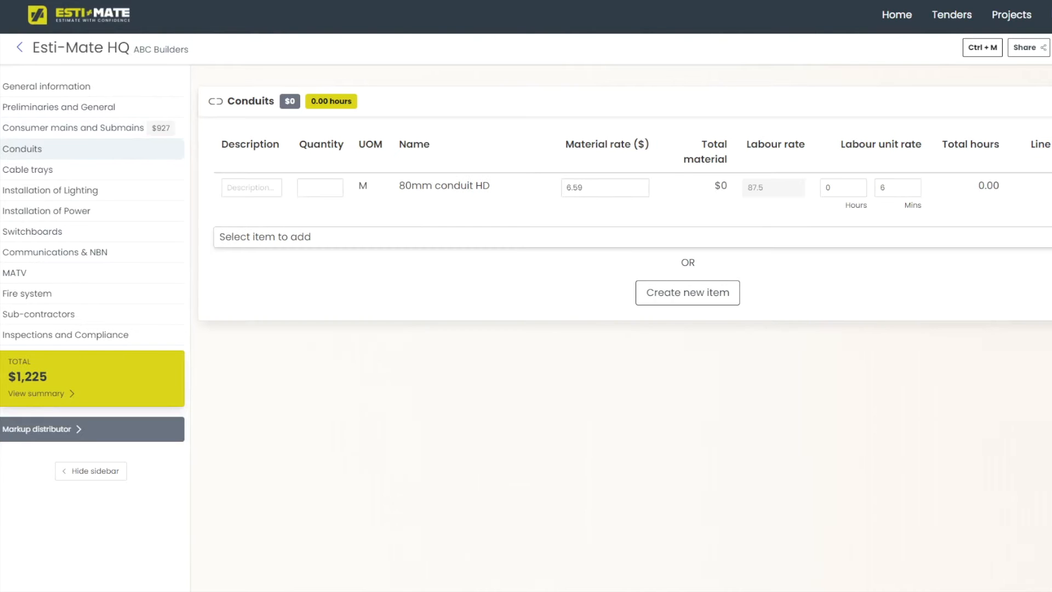
pyautogui.click(319, 187)
pyautogui.write('50')
pyautogui.press('Tab')
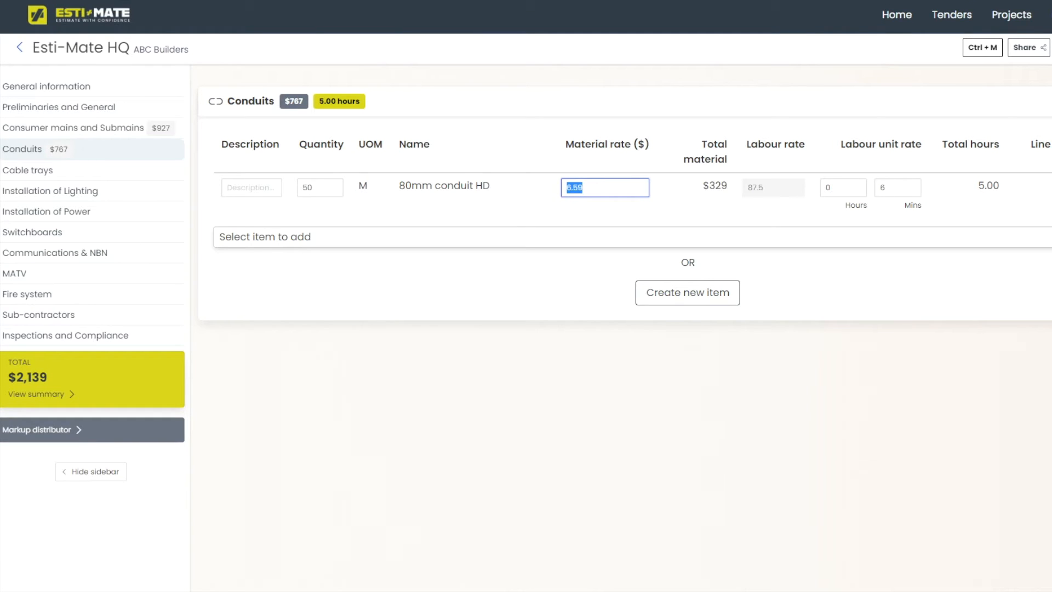
pyautogui.press('Tab')
pyautogui.press('Tab')
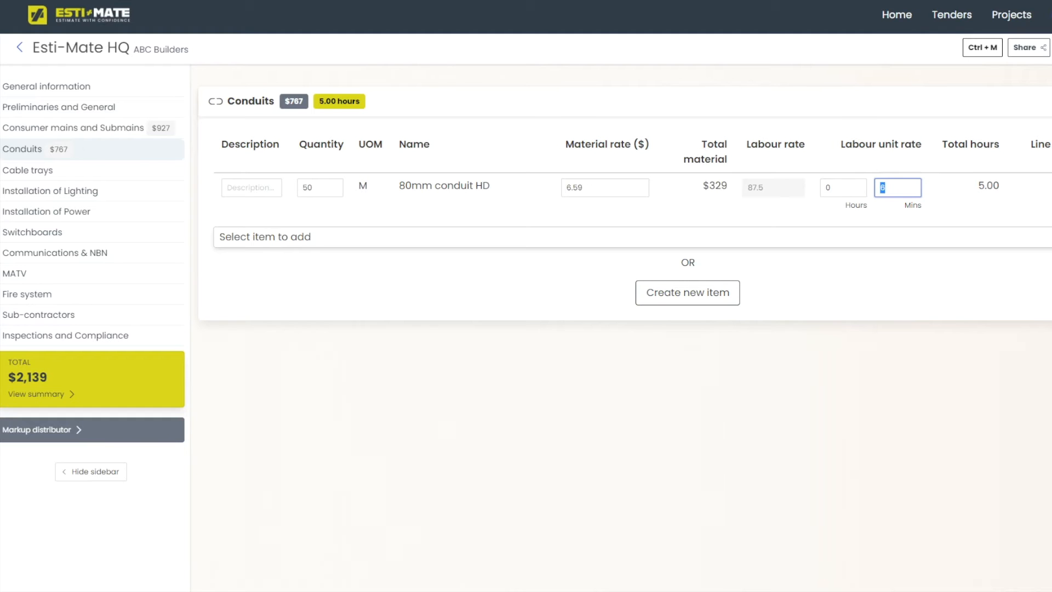
pyautogui.click(687, 293)
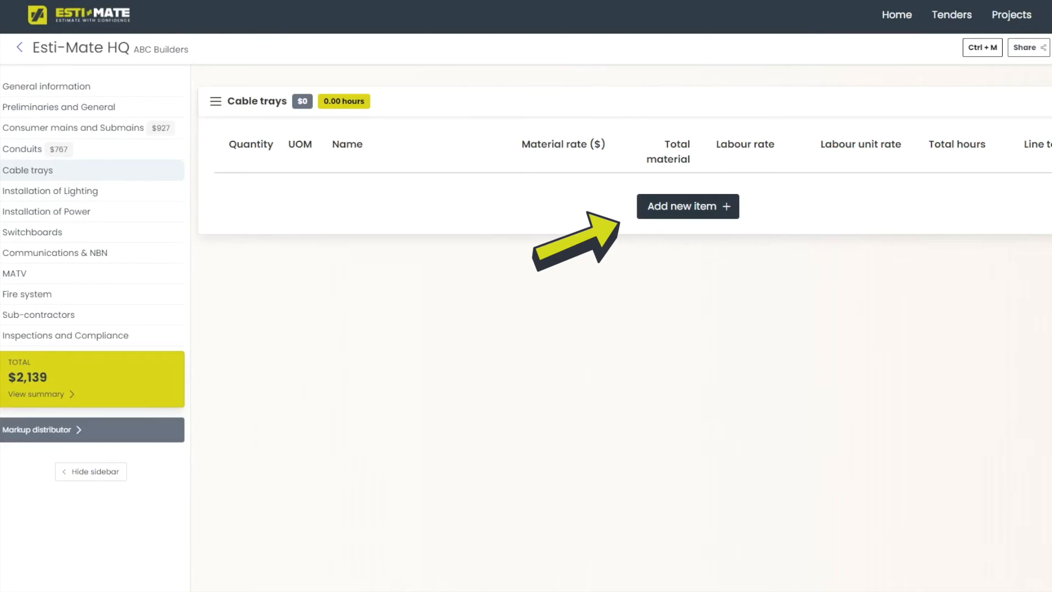
# Add 450mm cable tray LT300 at 50 m and check the tray and trapeze labour minutes.
pyautogui.click(687, 207)
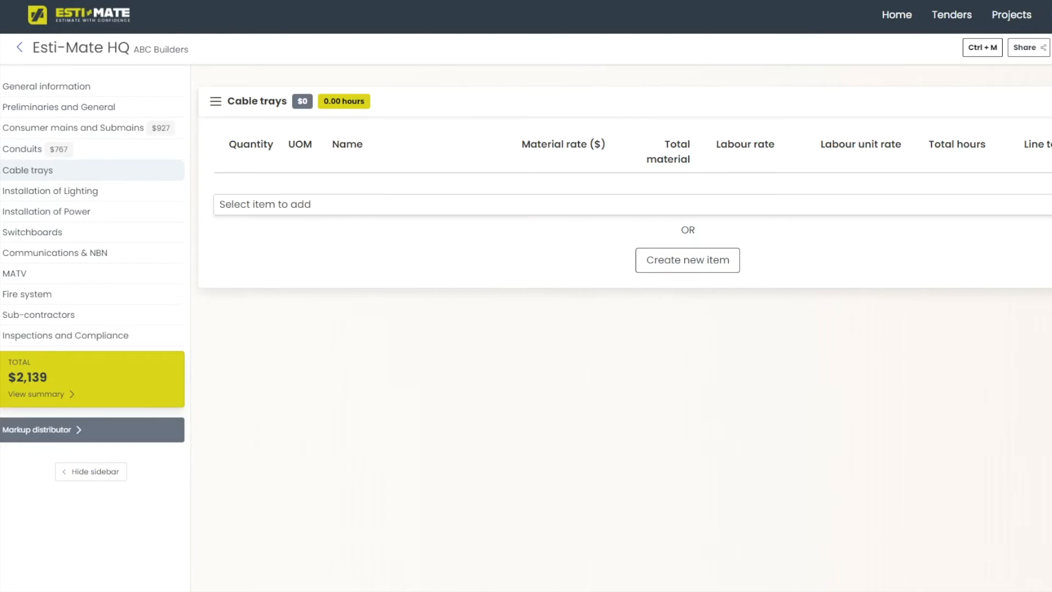
pyautogui.click(688, 205)
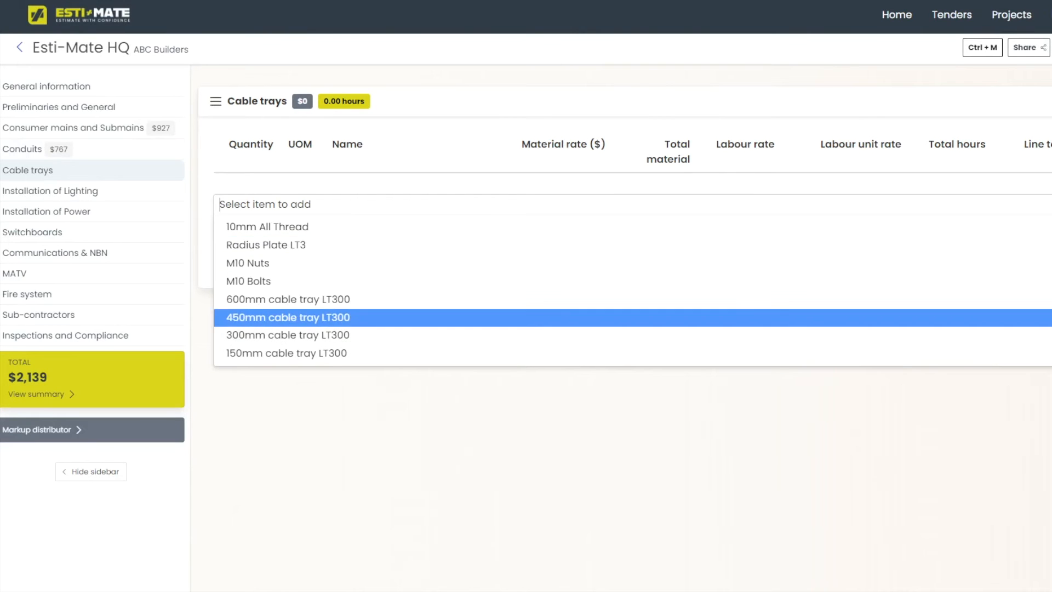
pyautogui.click(688, 317)
pyautogui.click(247, 187)
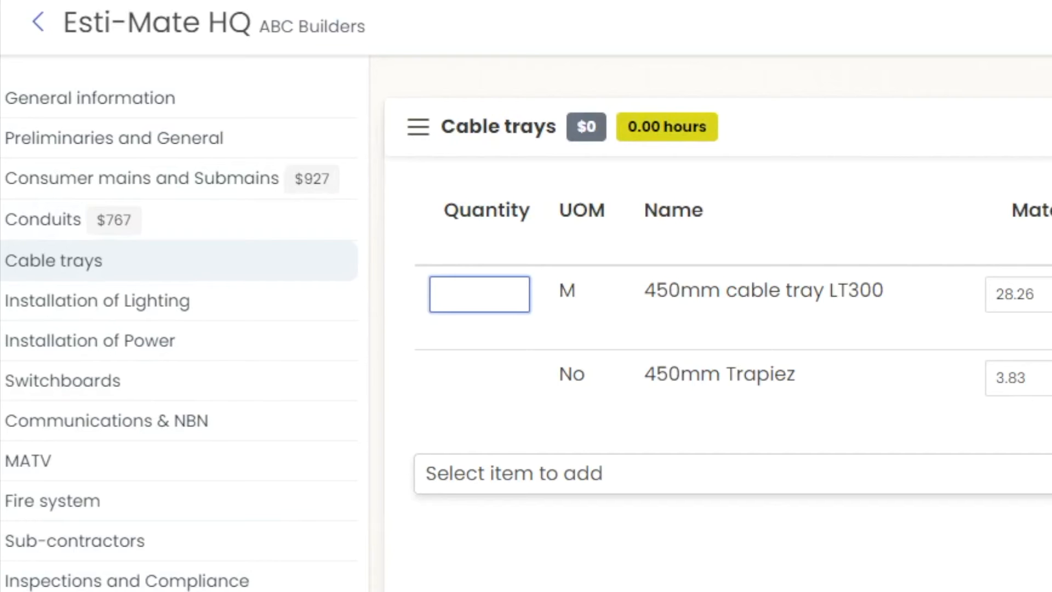
pyautogui.write('50')
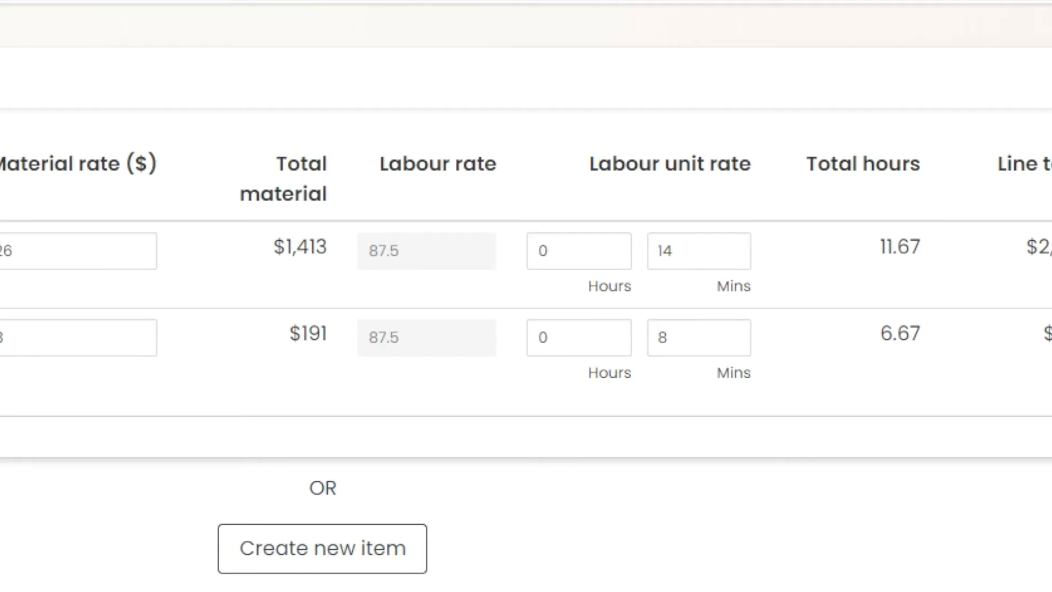
pyautogui.click(699, 251)
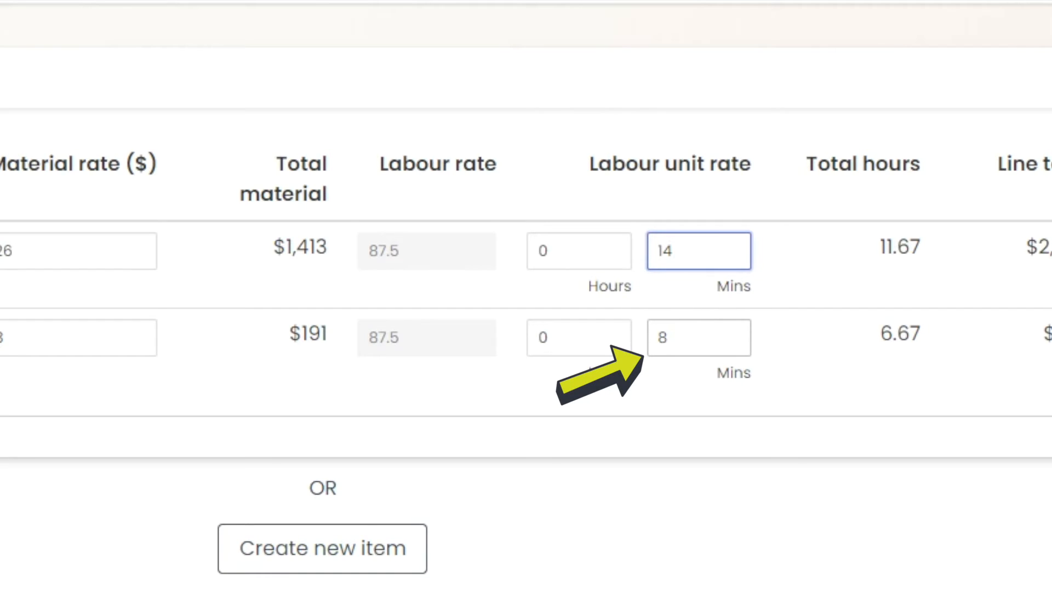
pyautogui.click(699, 337)
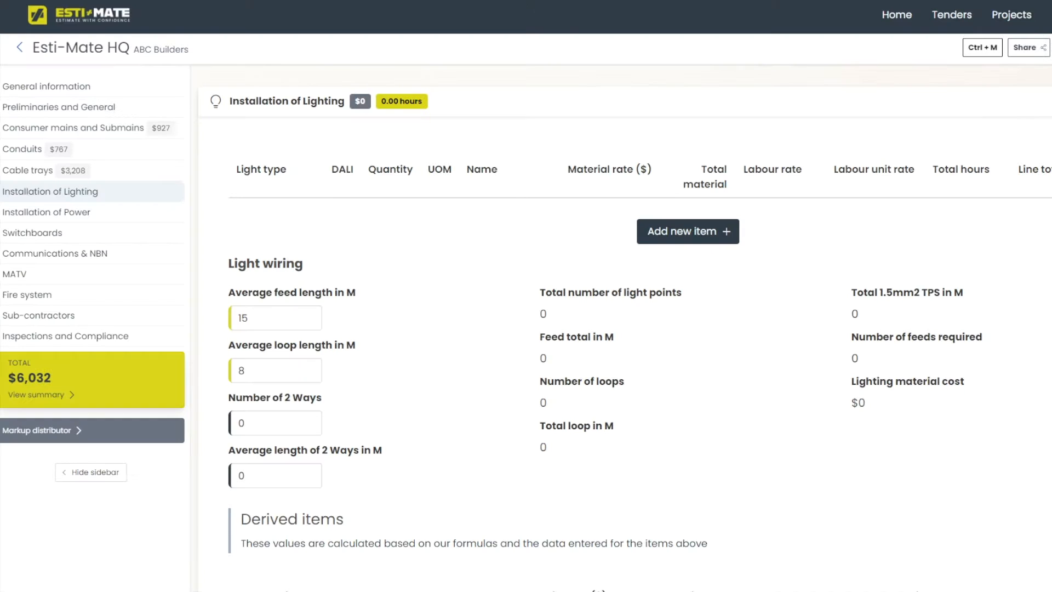
# Add a Recessed down light row labelled D1 to Installation of Lighting.
pyautogui.click(688, 231)
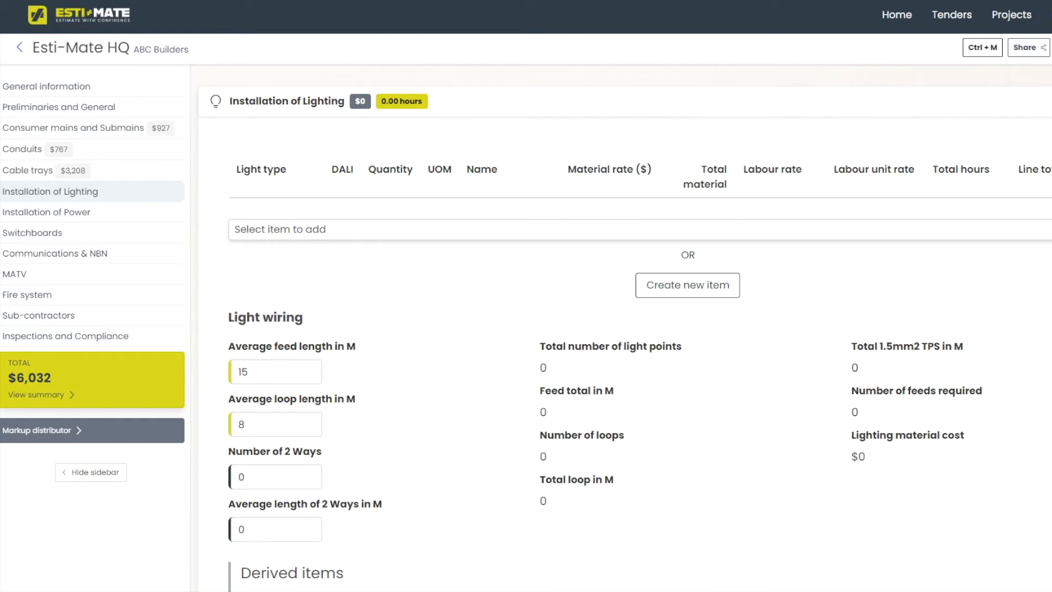
pyautogui.click(687, 229)
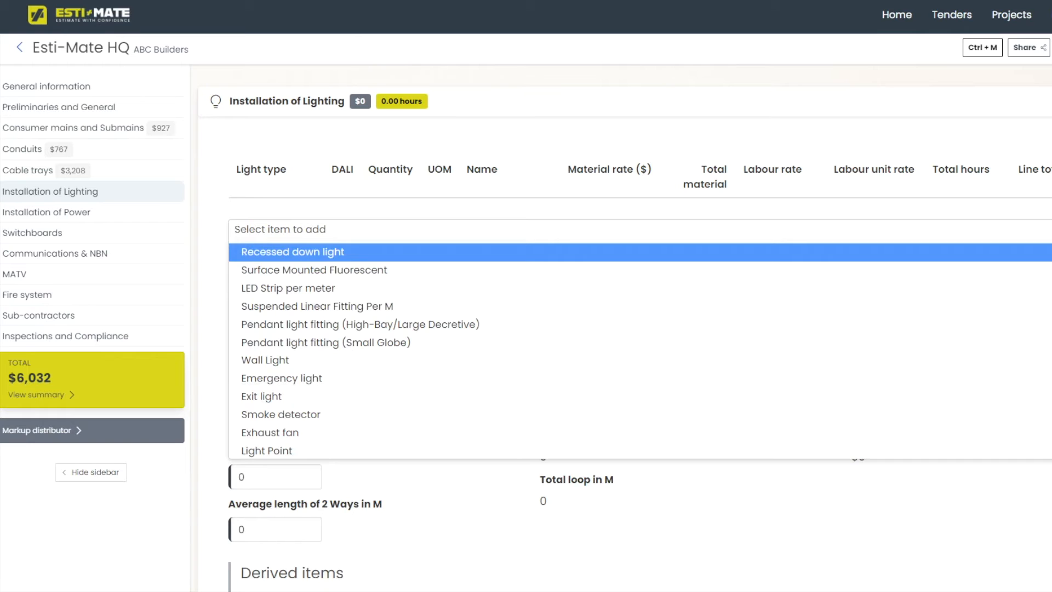
pyautogui.press('Return')
pyautogui.click(282, 212)
pyautogui.write('d')
pyautogui.press('BackSpace')
pyautogui.write('D1')
# Give the D1 down lights quantity 30, $12 material rate and 10 minutes labour.
pyautogui.press('Tab')
pyautogui.press('Tab')
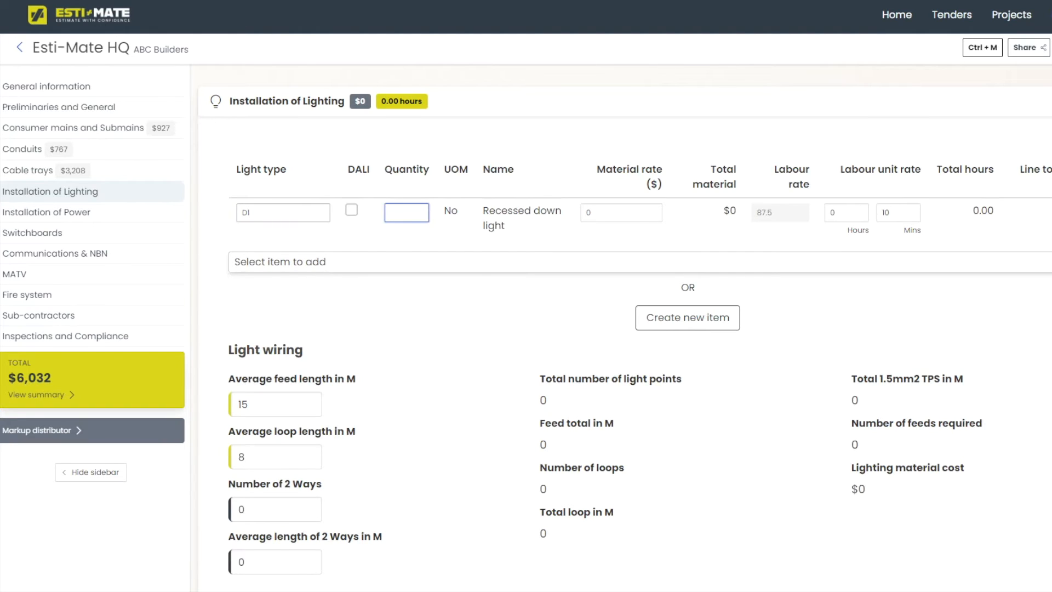
pyautogui.write('30')
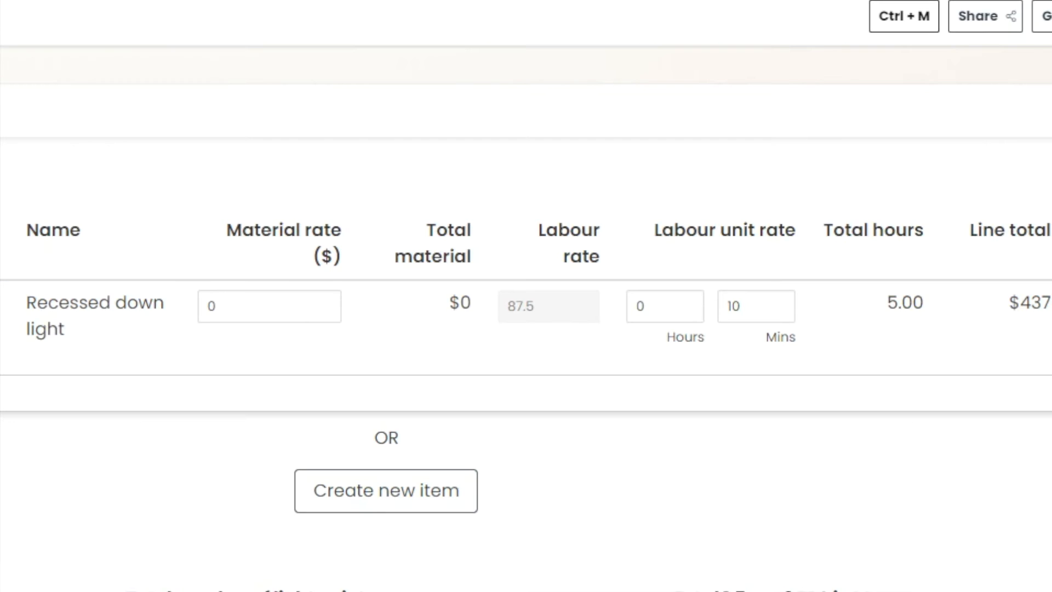
pyautogui.press('Tab')
pyautogui.write('12')
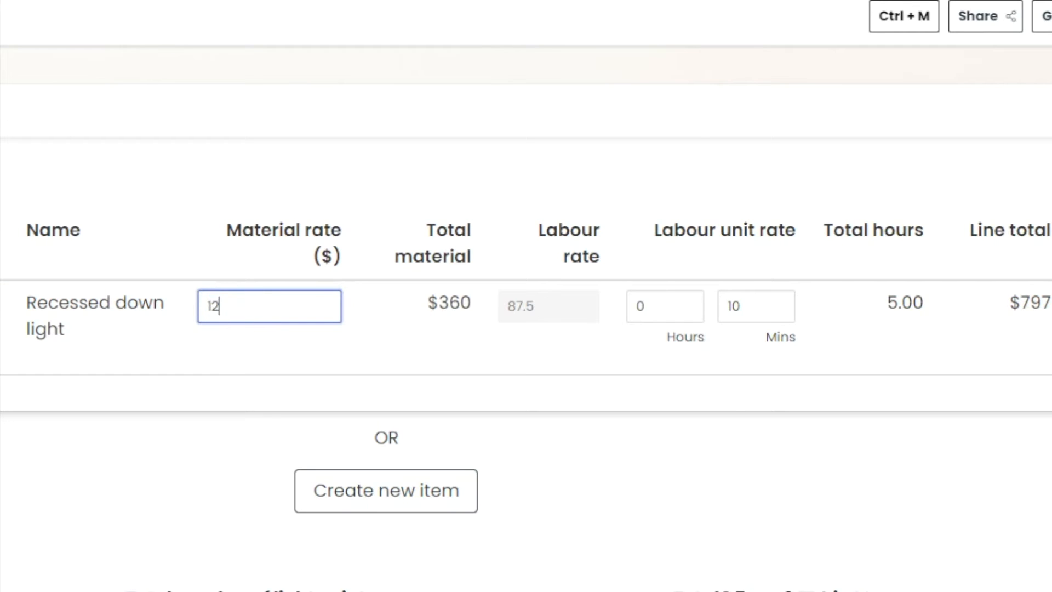
pyautogui.press('Tab')
pyautogui.press('Tab')
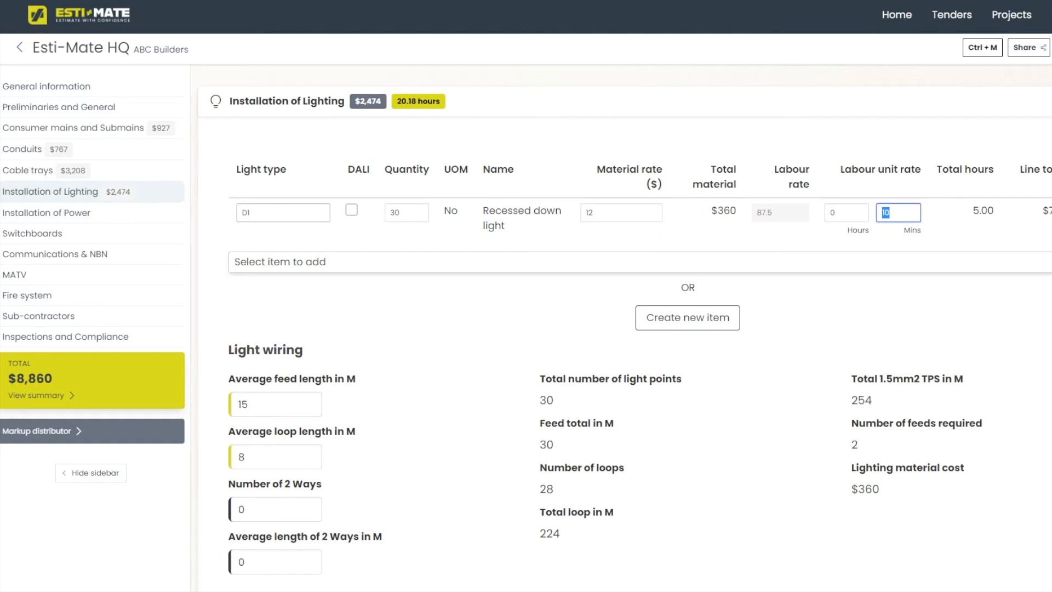
pyautogui.write('10')
# Open the Create new item form and dismiss it without adding anything.
pyautogui.click(687, 318)
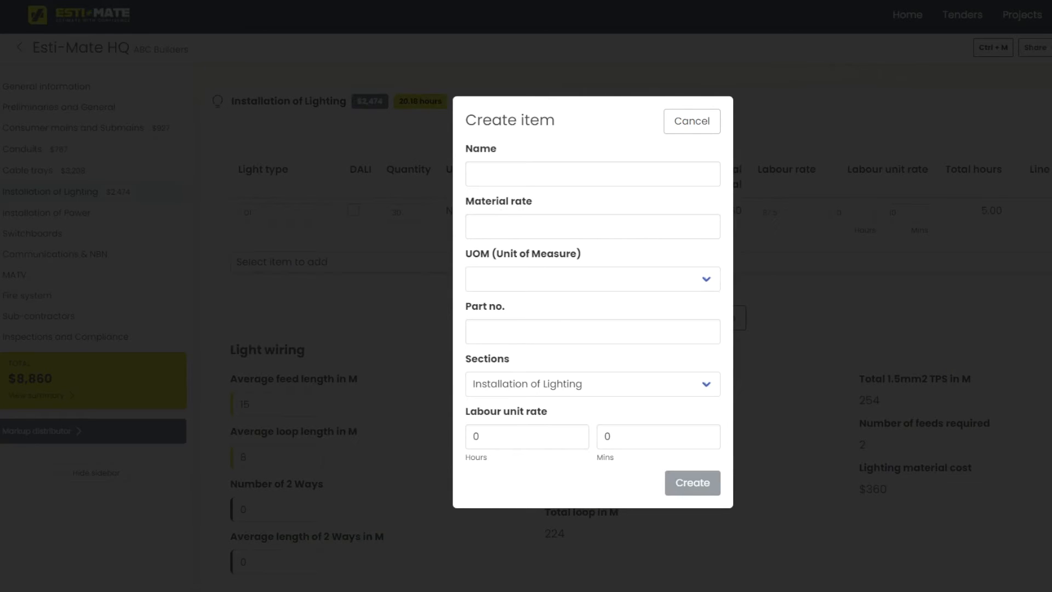
pyautogui.press('Escape')
pyautogui.scroll(-2, 624, 331)
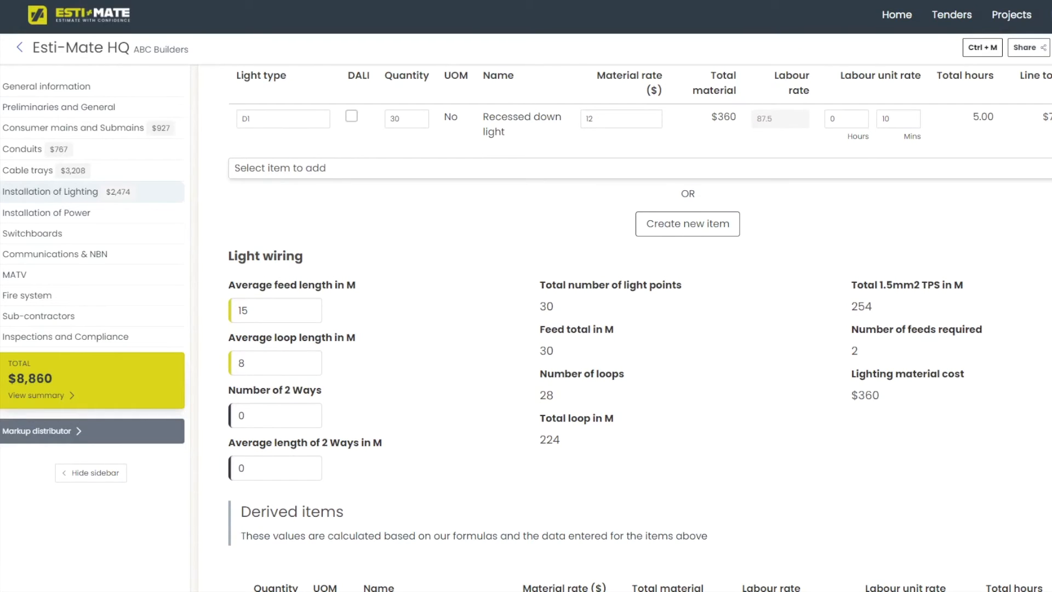
# Set lighting wiring to 20 m average feed, 7 m loops and six 2-ways averaging 15 m.
pyautogui.doubleClick(274, 311)
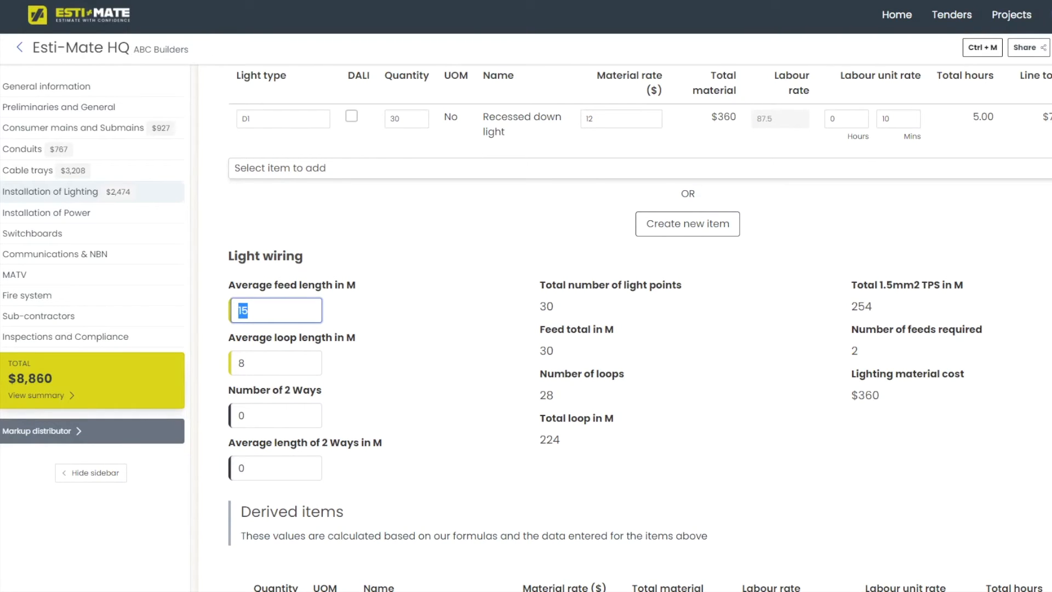
pyautogui.write('20')
pyautogui.press('Tab')
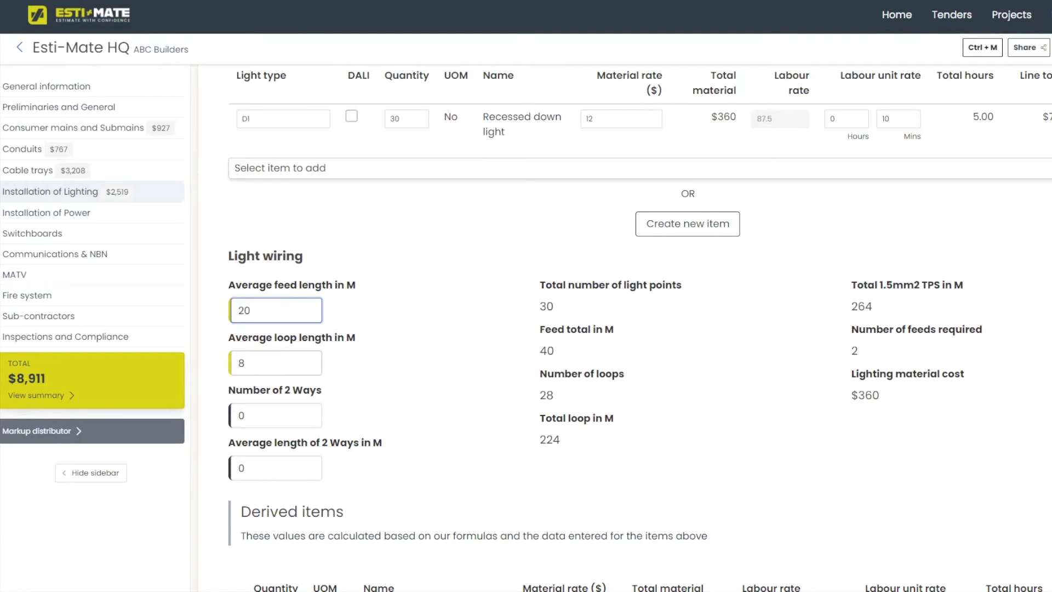
pyautogui.write('7')
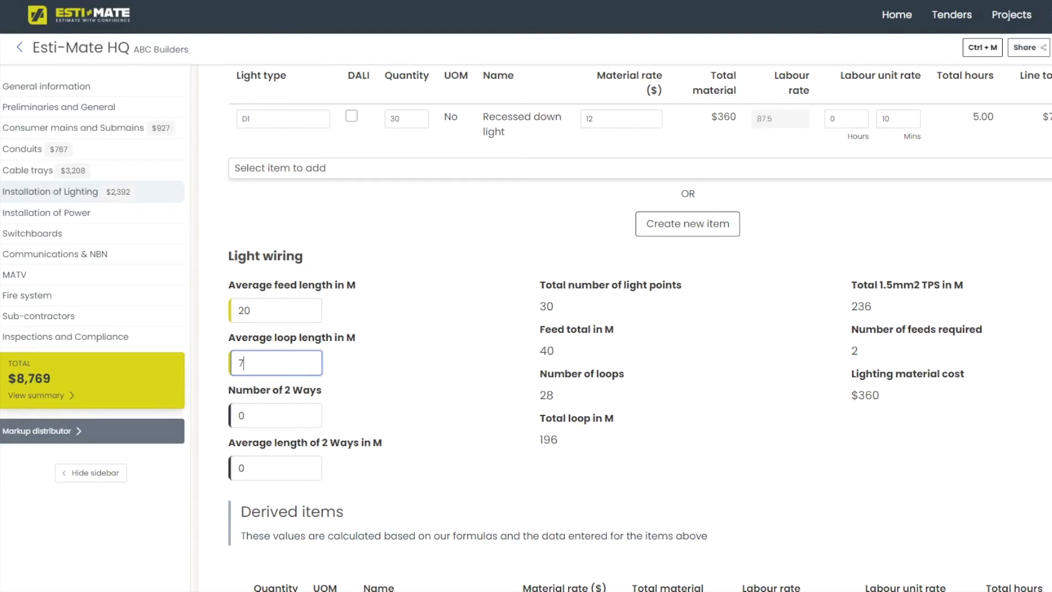
pyautogui.scroll(-1, 639, 328)
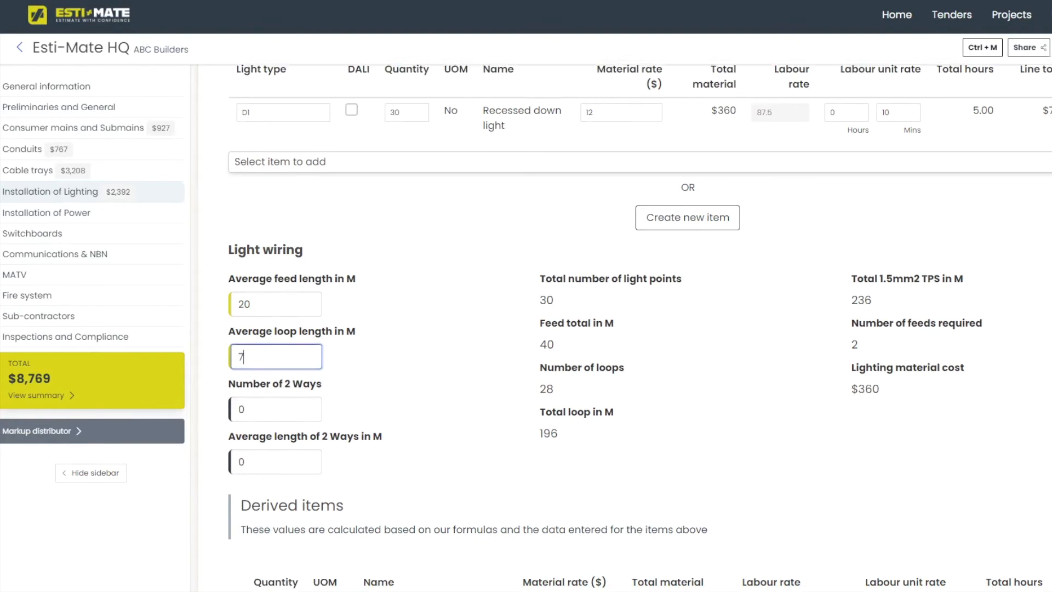
pyautogui.press('Tab')
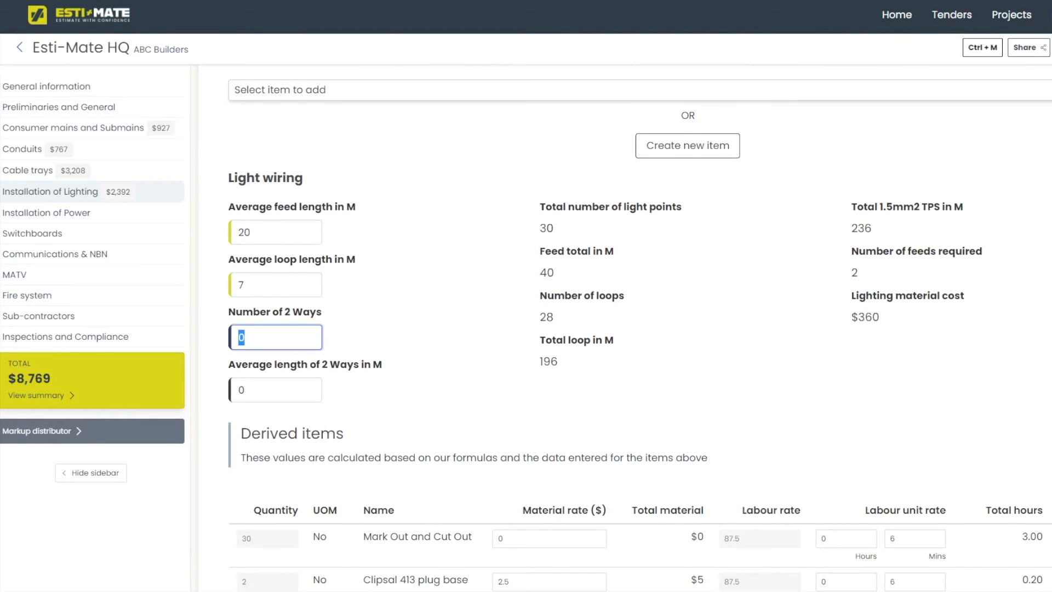
pyautogui.write('6')
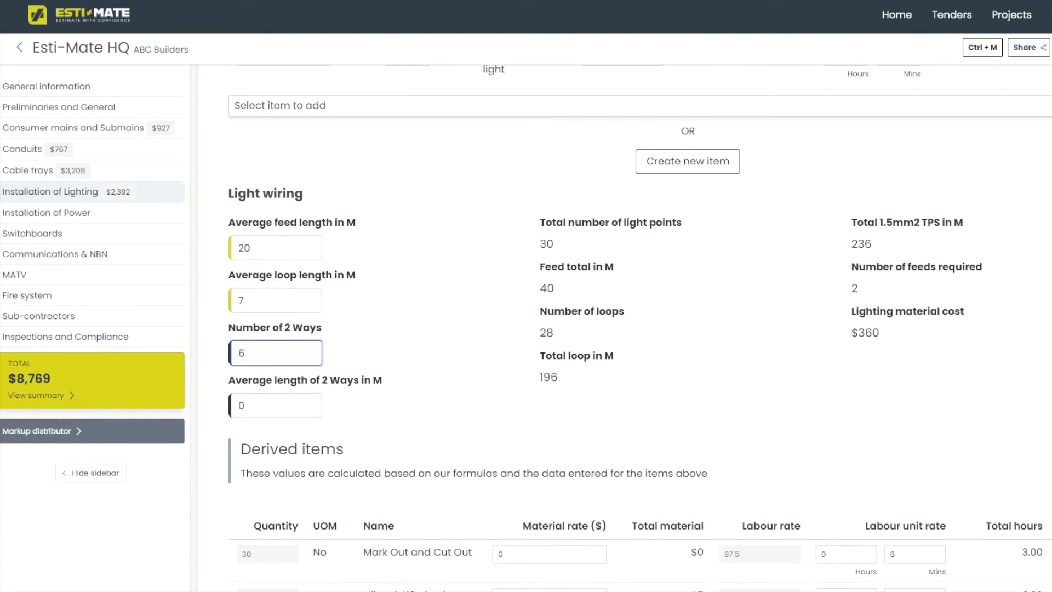
pyautogui.press('Tab')
pyautogui.write('15')
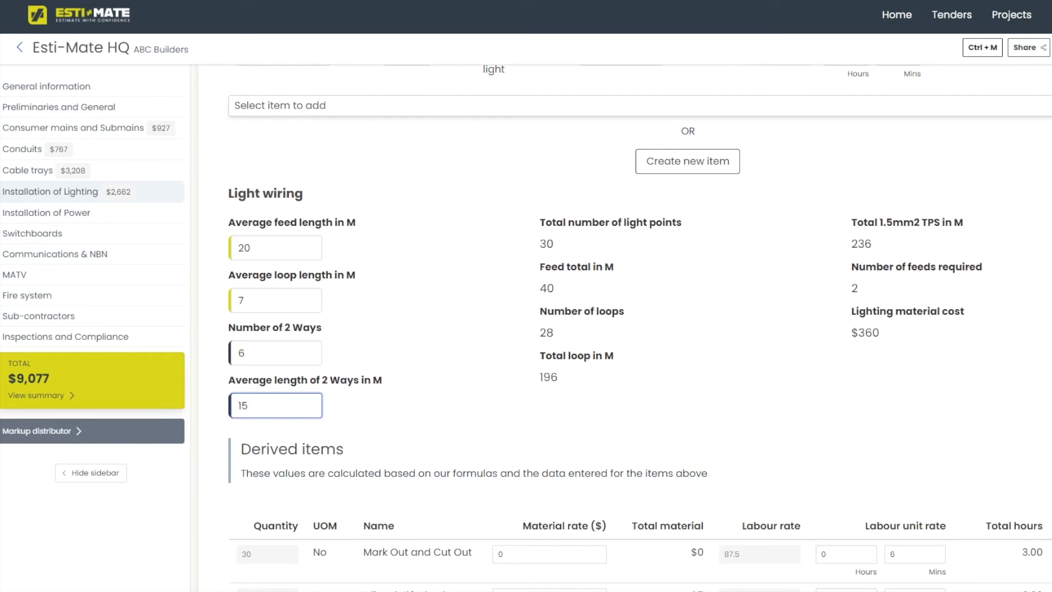
pyautogui.scroll(-4, 639, 329)
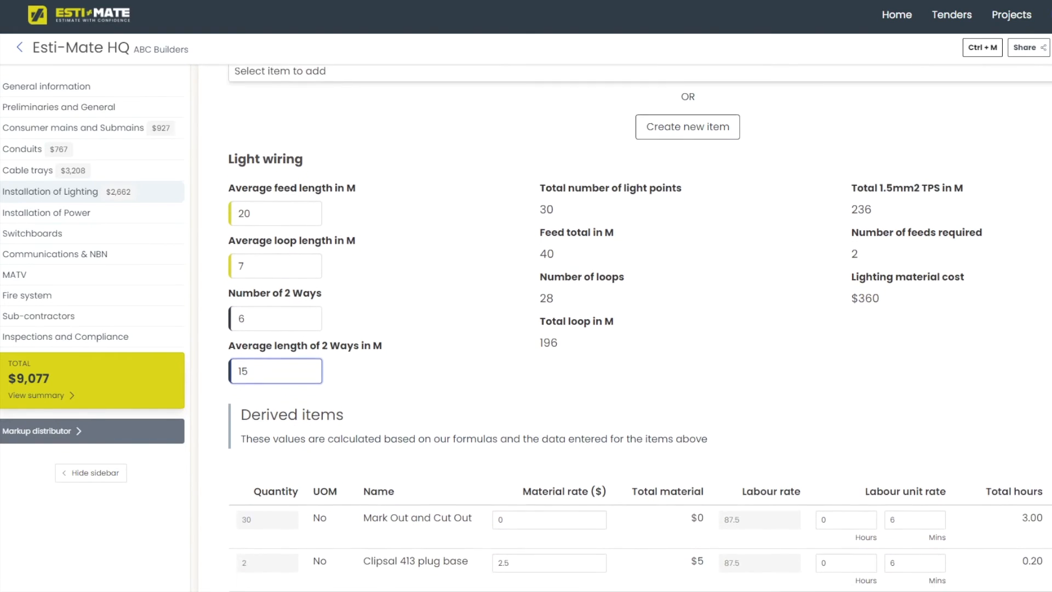
pyautogui.scroll(-1, 624, 329)
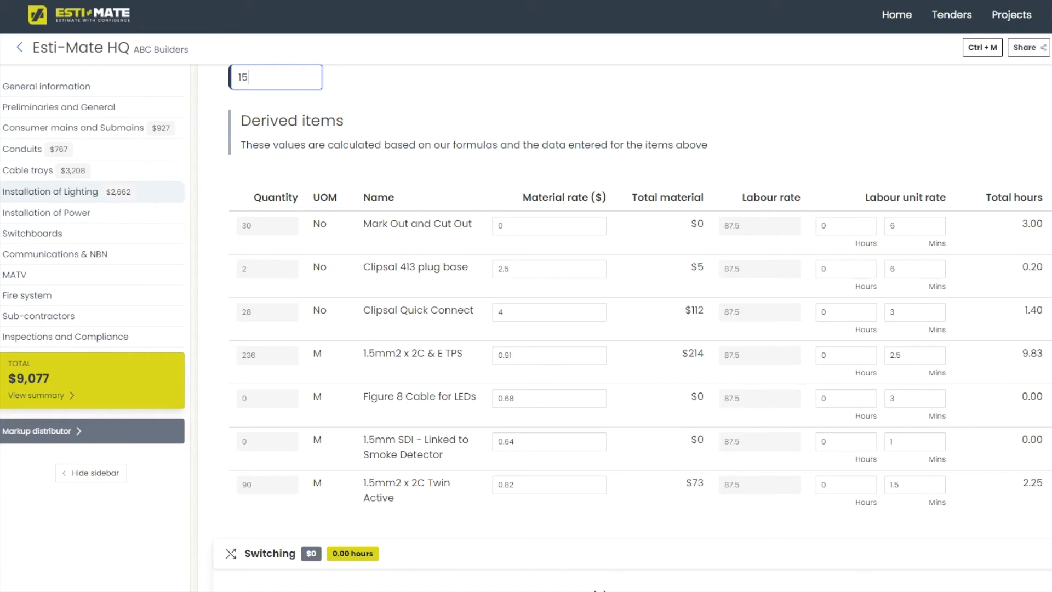
# In Switching, add the 1G item with quantity 15, then add a 360 Sensor row.
pyautogui.scroll(-6, 633, 327)
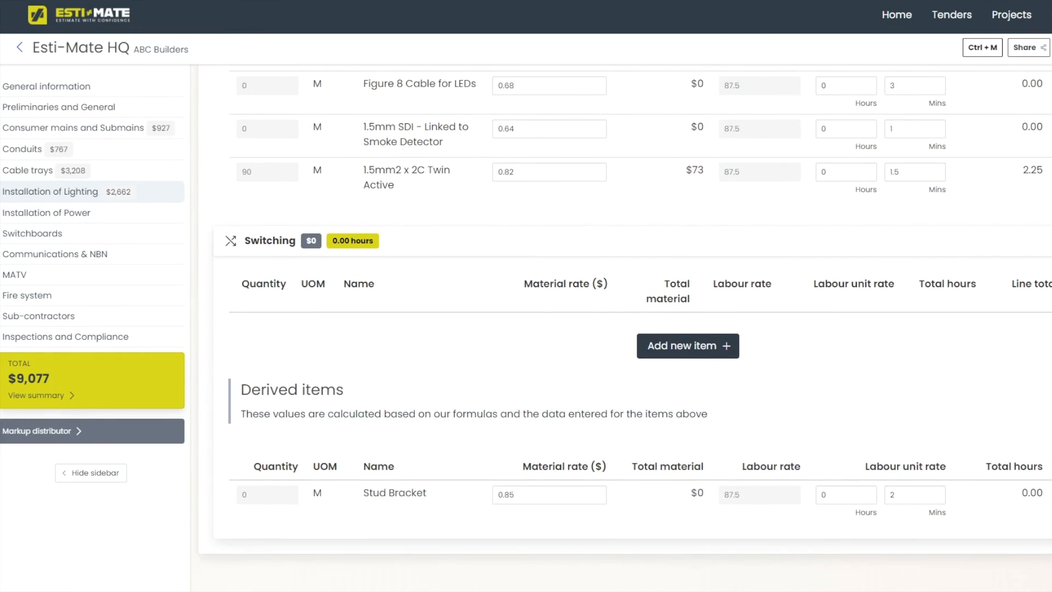
pyautogui.click(688, 346)
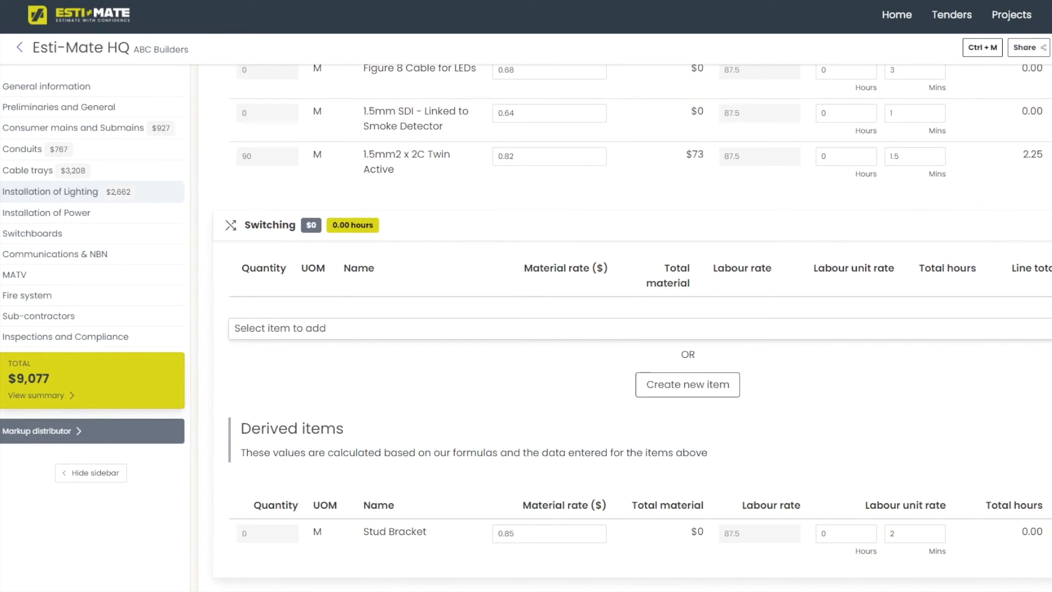
pyautogui.click(640, 329)
pyautogui.click(640, 350)
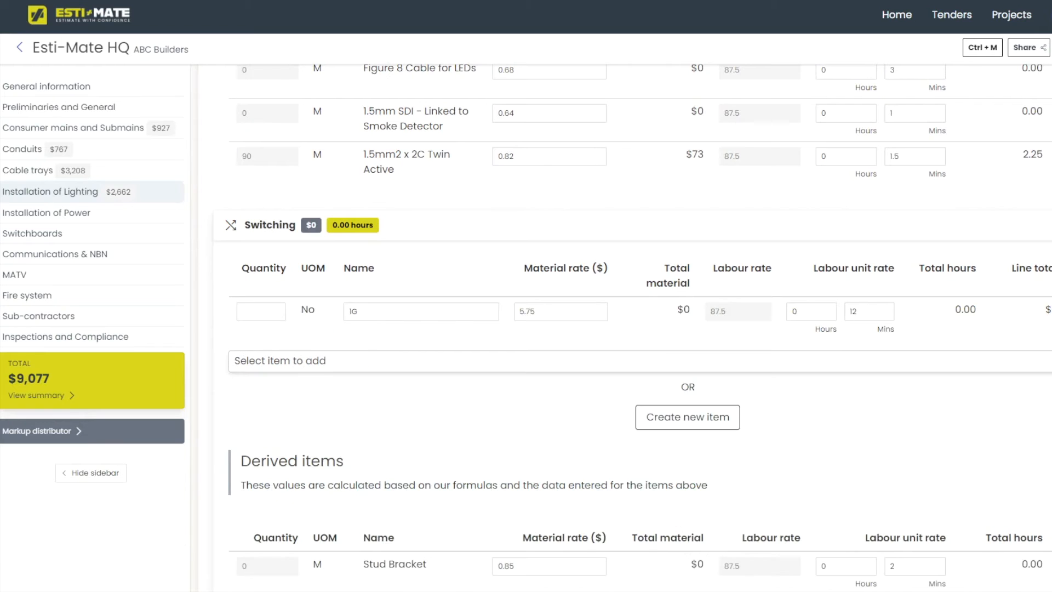
pyautogui.click(261, 311)
pyautogui.write('15')
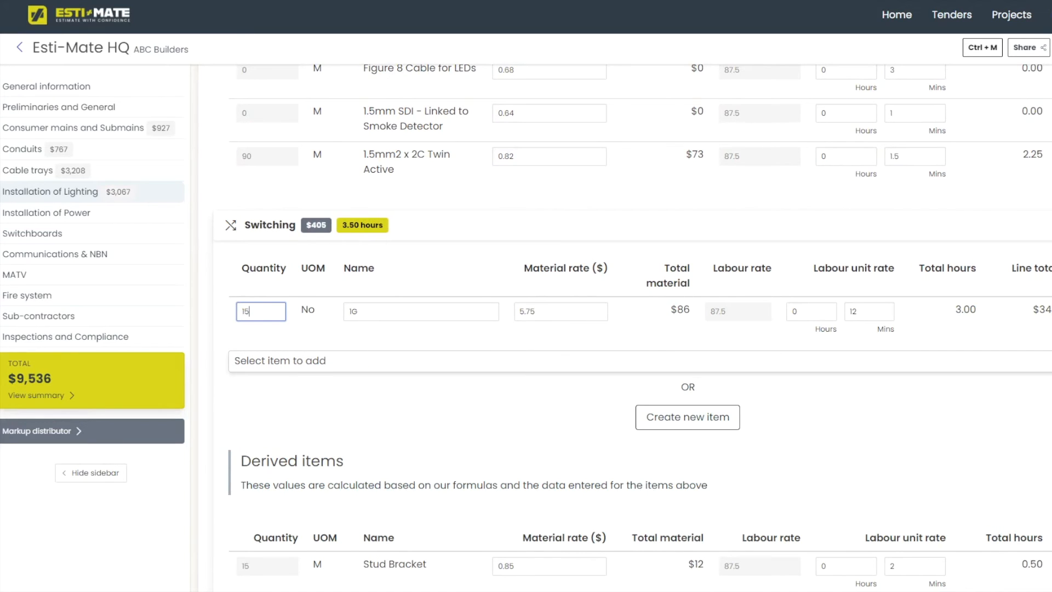
pyautogui.click(307, 361)
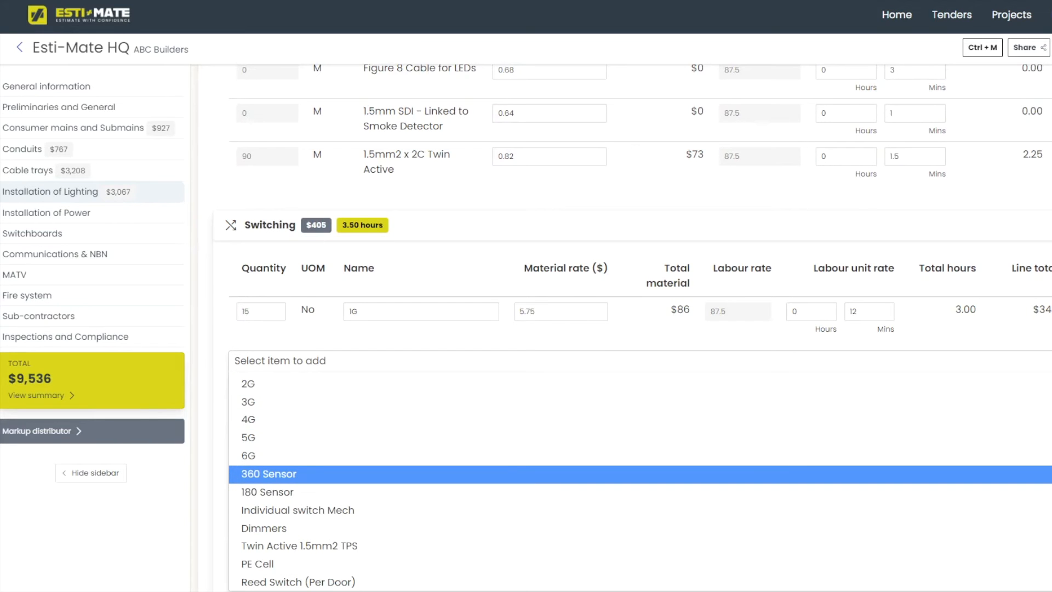
pyautogui.press('Return')
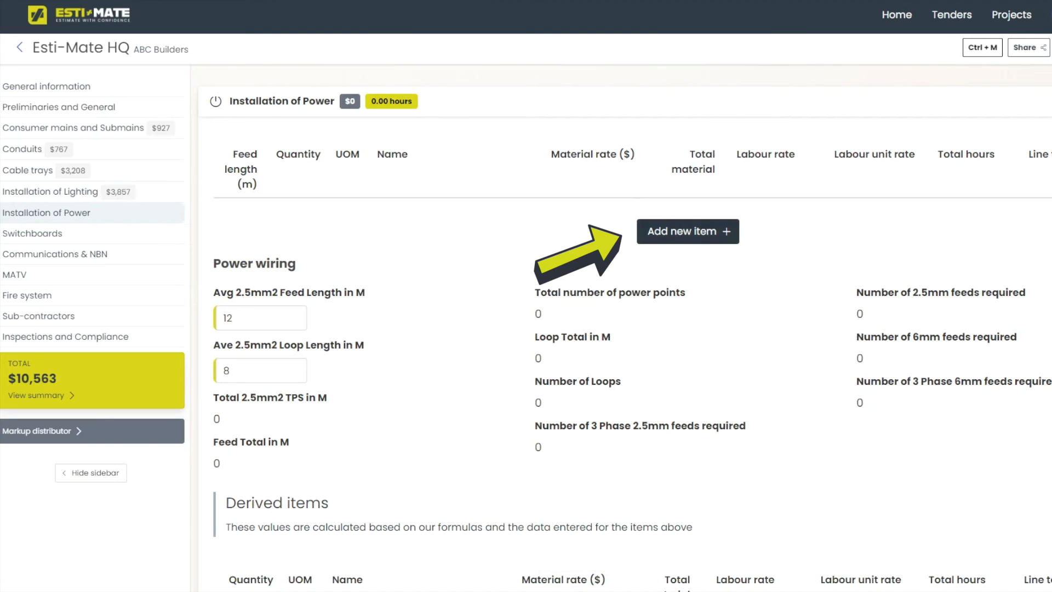
# Add a Double GPO - Clipsal 2000/Trader item to Installation of Power and clone it with its formula.
pyautogui.click(687, 232)
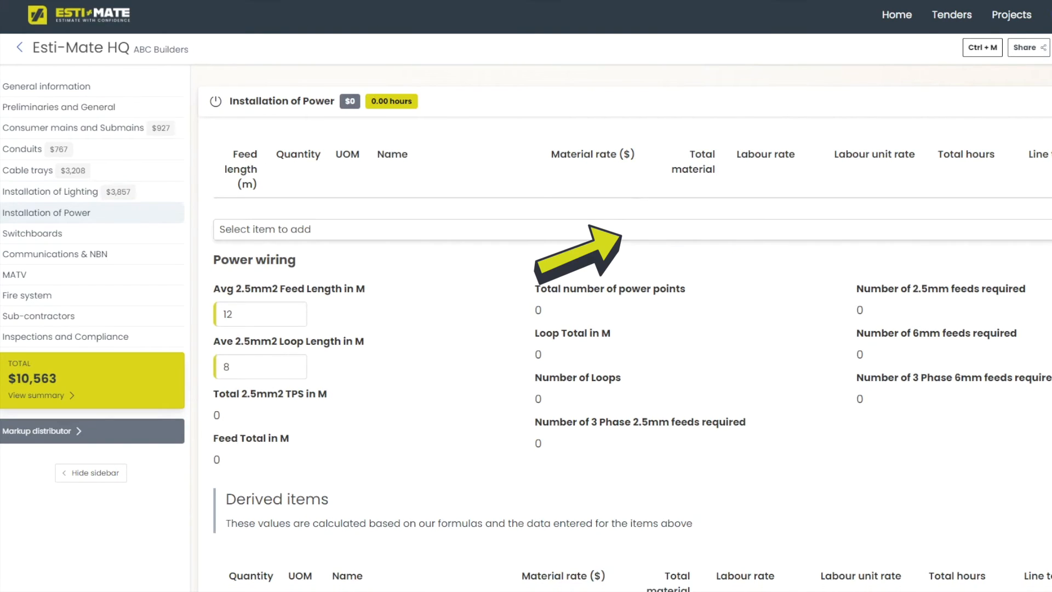
pyautogui.click(687, 230)
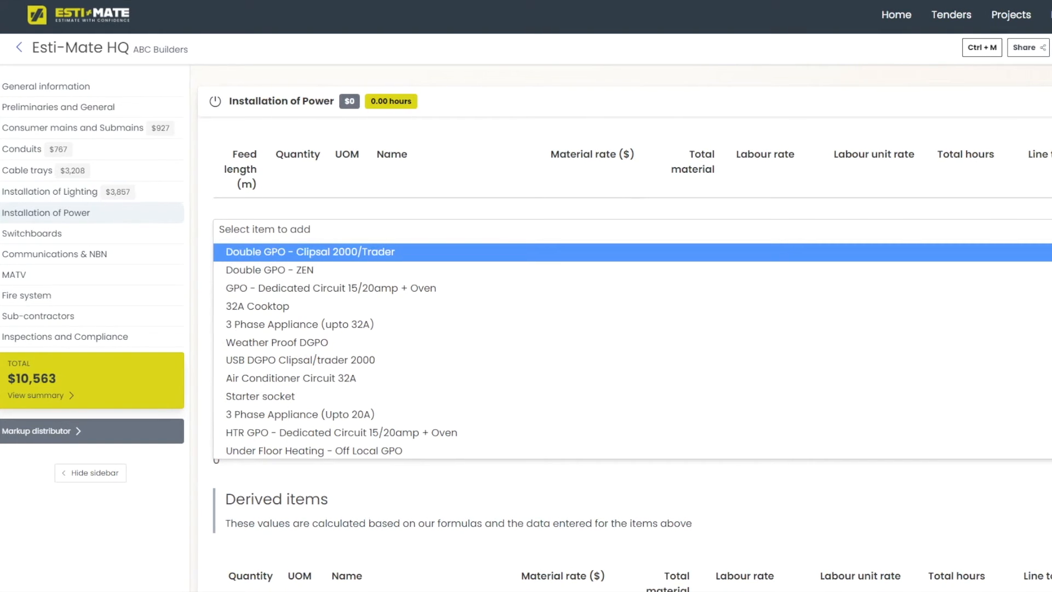
pyautogui.press('Return')
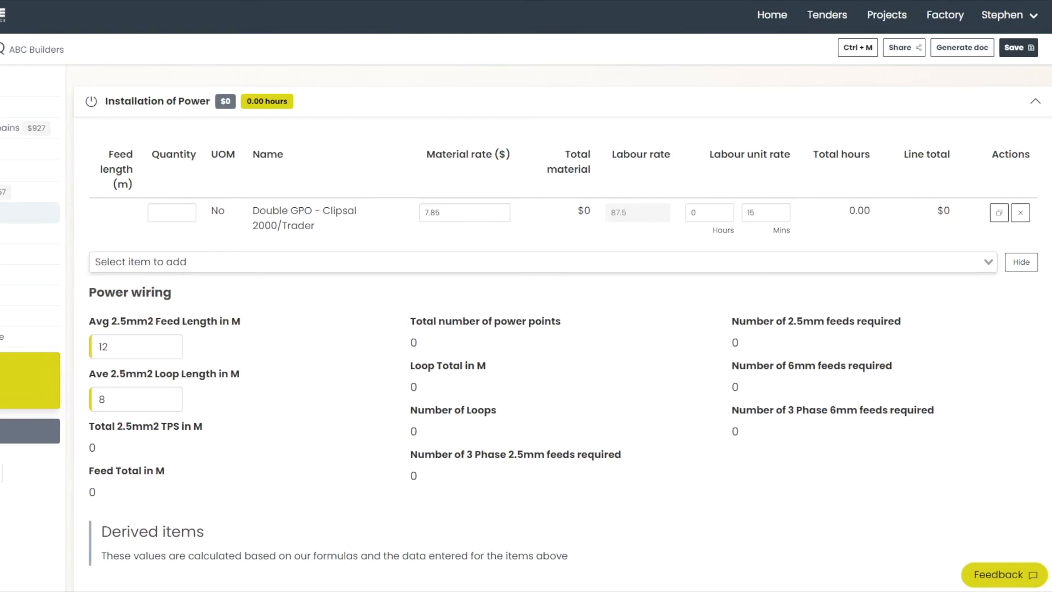
pyautogui.click(969, 331)
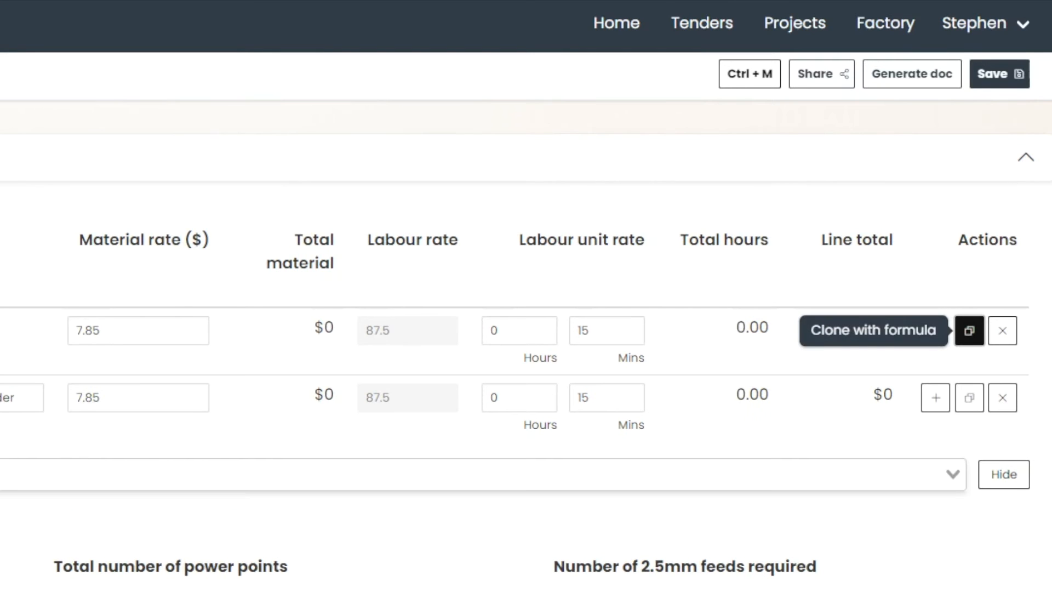
# Rename the clone to 'Single GPO - Clipsal 2000/Trader', save it as a factory item, and set quantity 1.
pyautogui.doubleClick(395, 256)
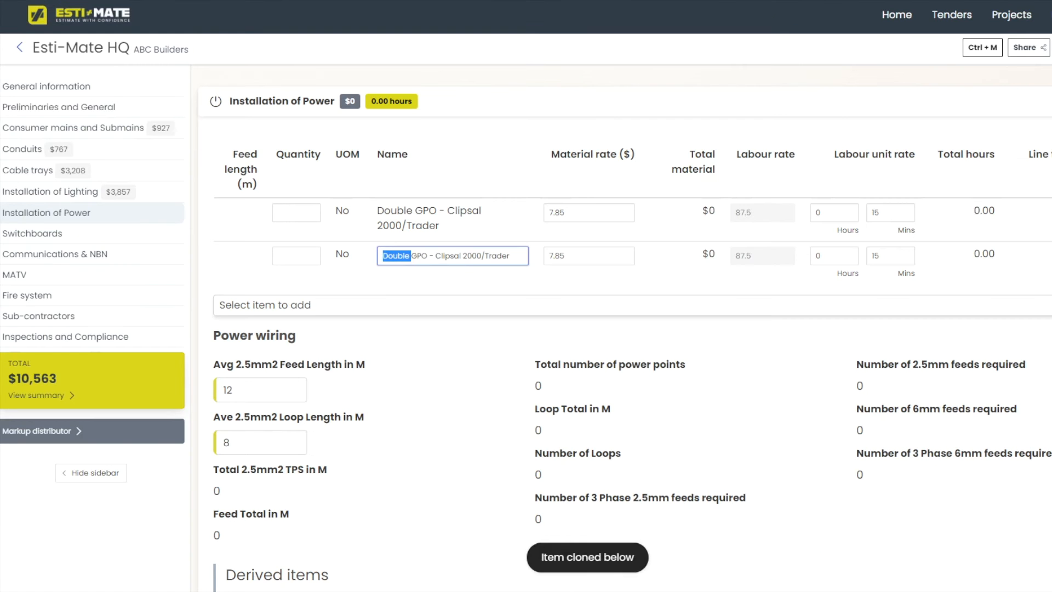
pyautogui.write('sINGLE')
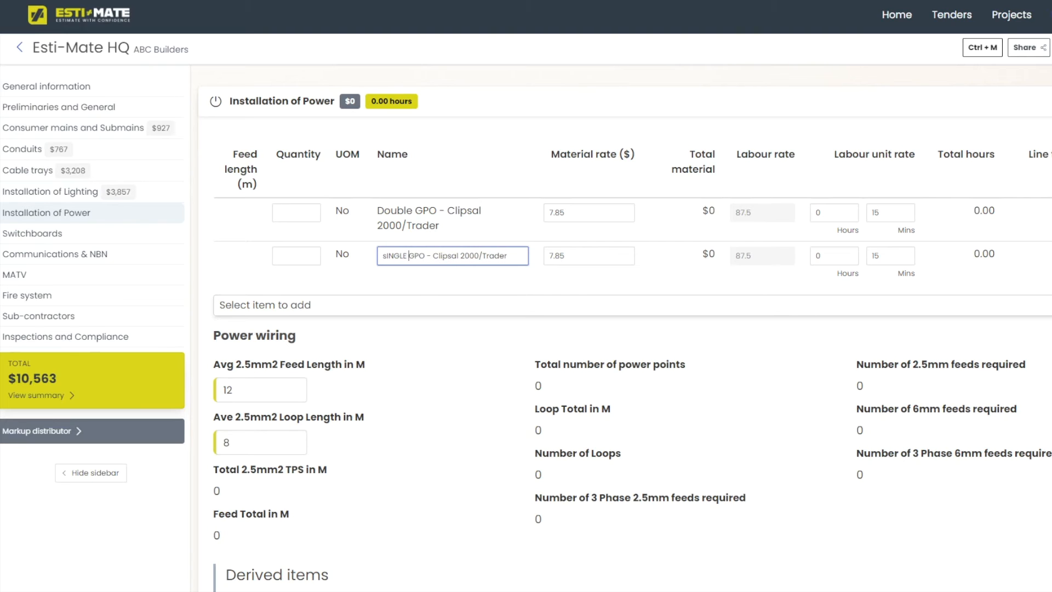
pyautogui.press('BackSpace')
pyautogui.press('BackSpace')
pyautogui.press('BackSpace')
pyautogui.press('BackSpace')
pyautogui.press('BackSpace')
pyautogui.write('ingle')
pyautogui.click(1049, 256)
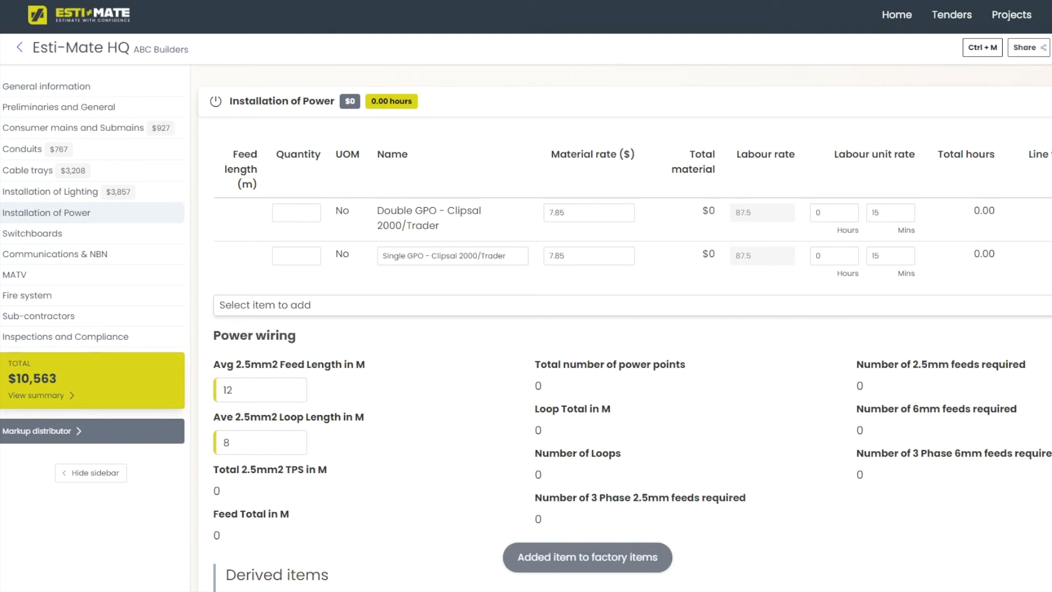
pyautogui.click(297, 255)
pyautogui.write('1')
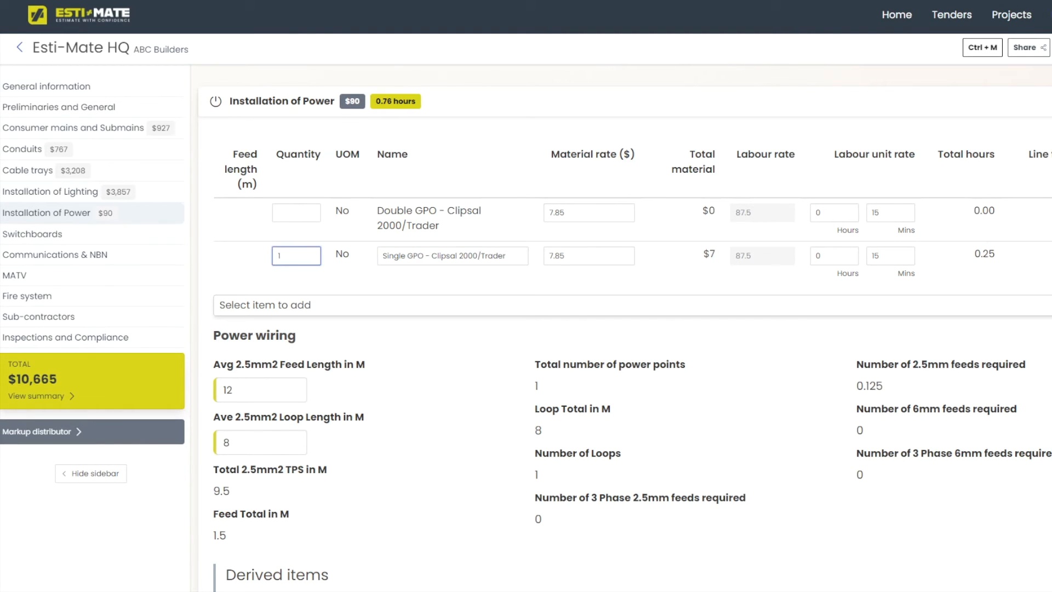
pyautogui.scroll(-3, 625, 328)
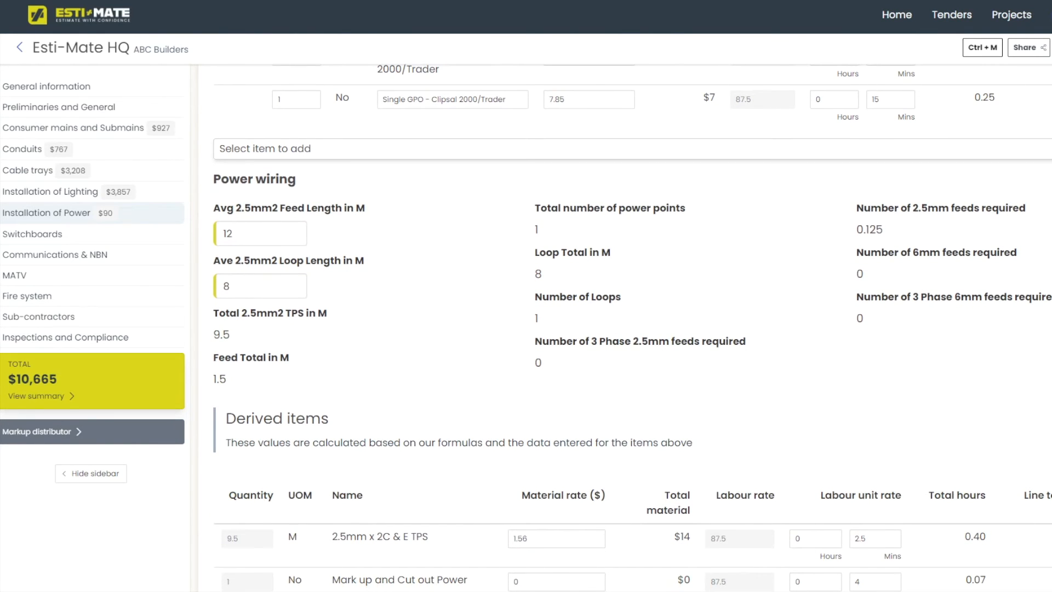
# Change the power wiring Avg 2.5mm2 Feed Length to 15 m and Ave Loop Length to 9 m.
pyautogui.click(261, 233)
pyautogui.press('BackSpace')
pyautogui.write('5')
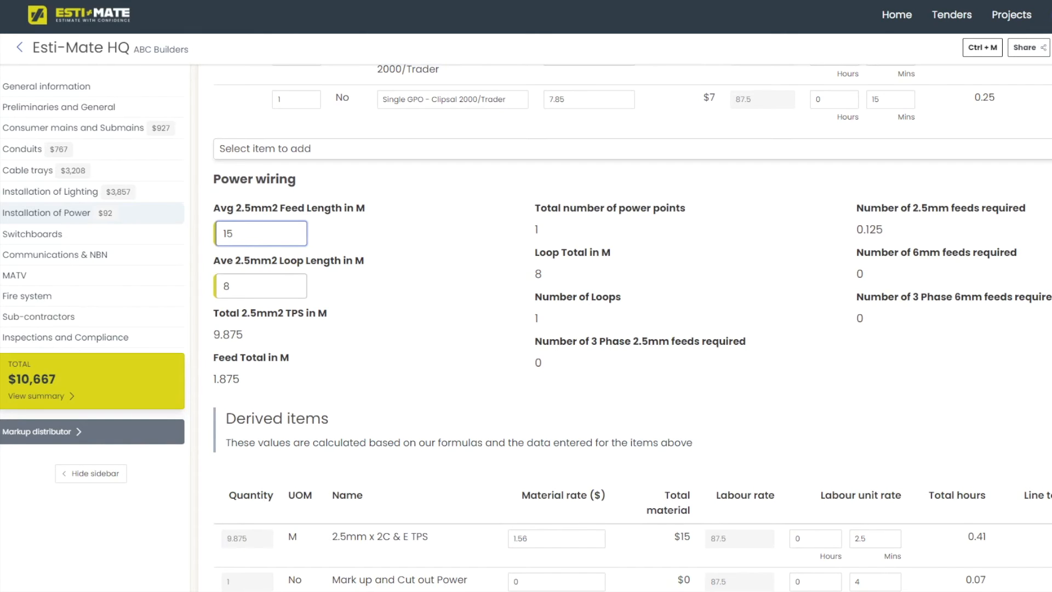
pyautogui.press('Tab')
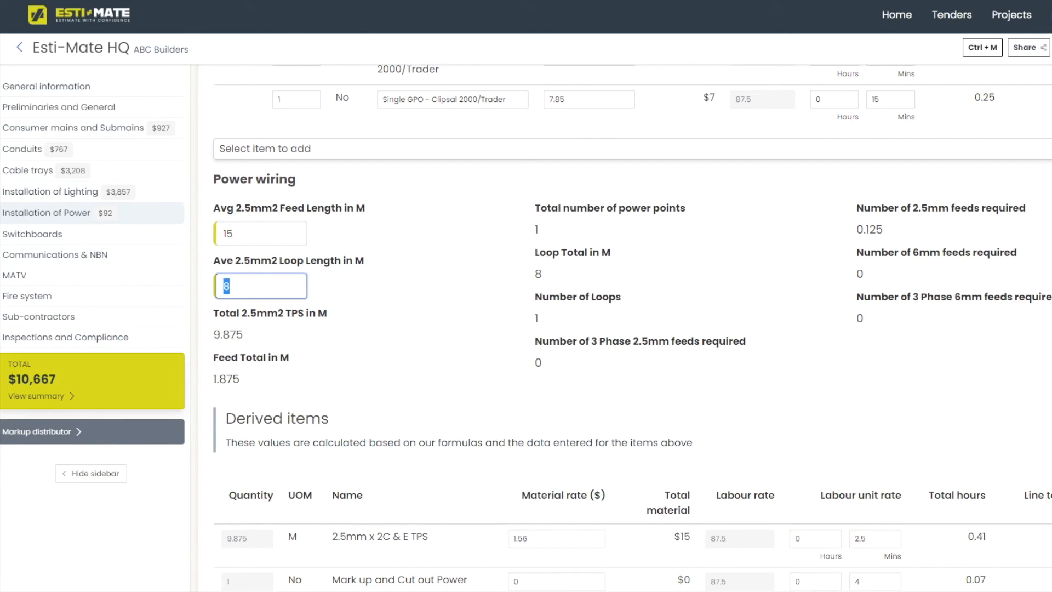
pyautogui.write('9')
pyautogui.scroll(-4, 630, 329)
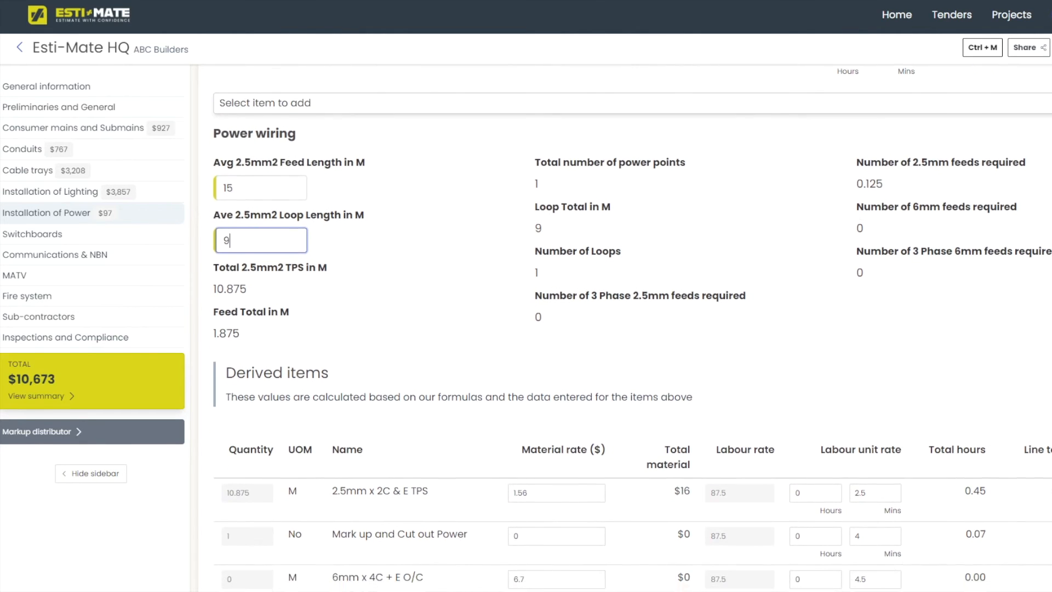
pyautogui.scroll(-3, 630, 328)
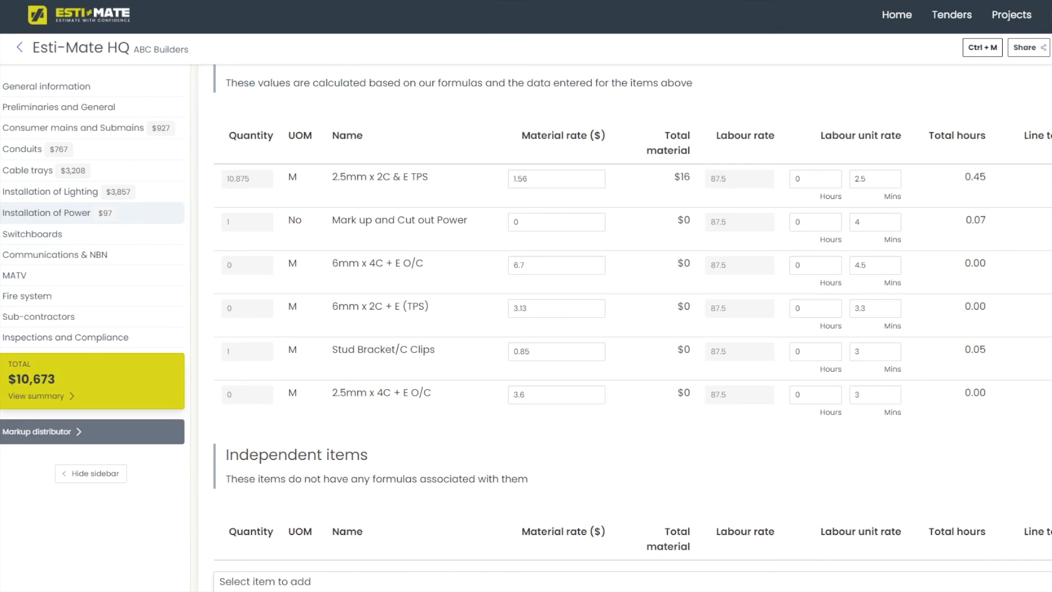
pyautogui.scroll(-3, 630, 329)
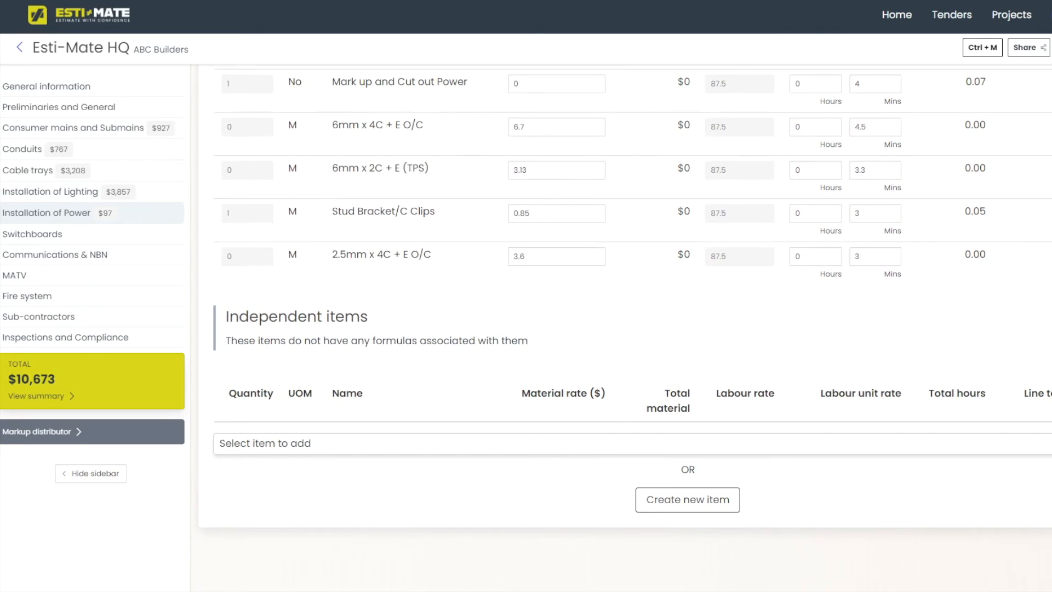
# Look through the independent power items without adding one, then start a new item.
pyautogui.click(265, 443)
pyautogui.press('Down')
pyautogui.press('Down')
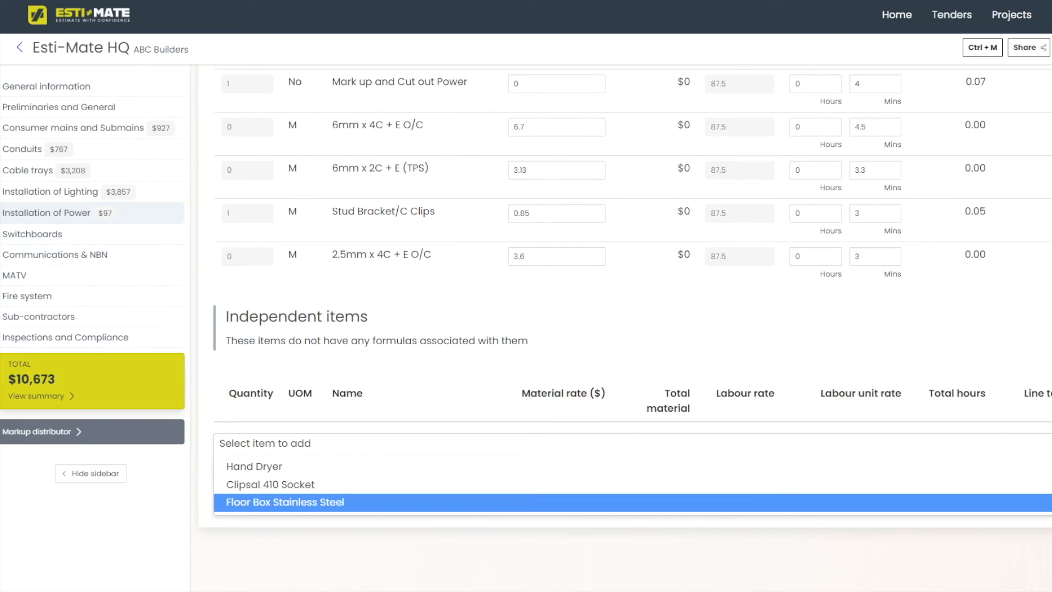
pyautogui.press('Escape')
pyautogui.click(691, 499)
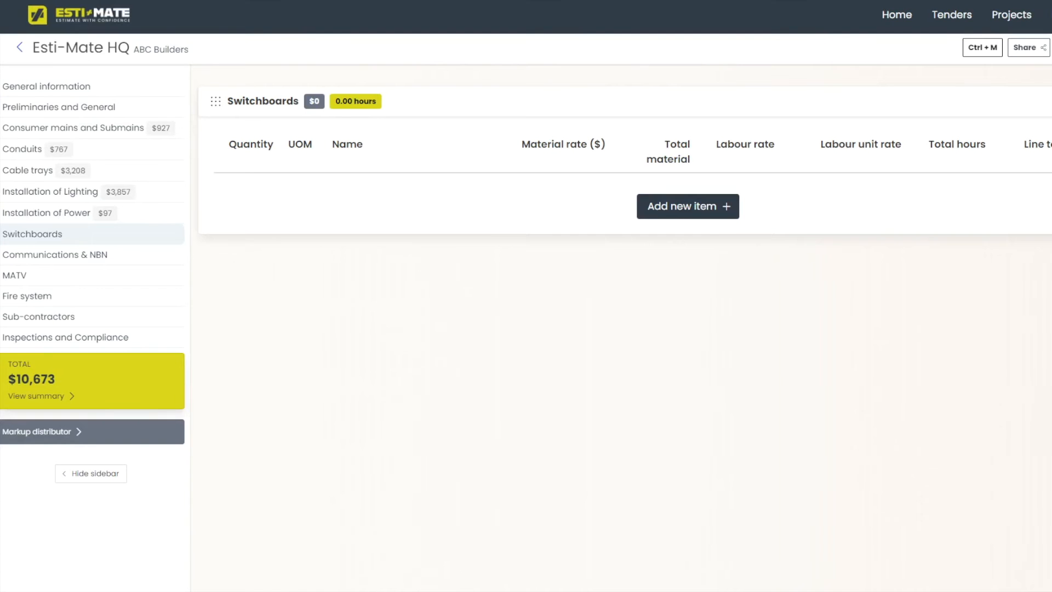
# Add an MSB to Switchboards and commit its quantity of 1.
pyautogui.click(688, 206)
pyautogui.click(687, 205)
pyautogui.press('Down')
pyautogui.press('Return')
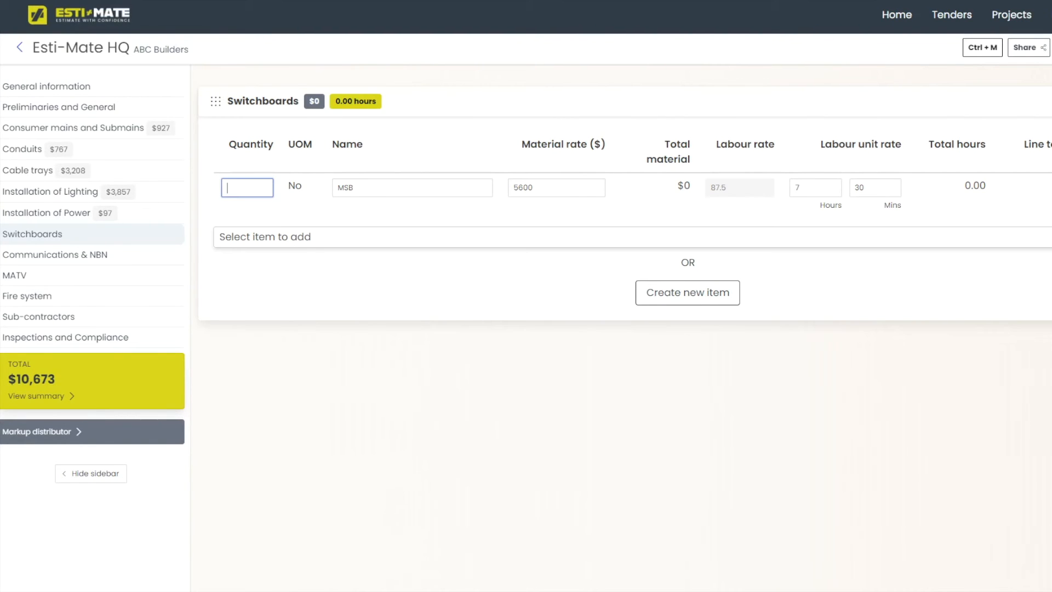
pyautogui.write('1')
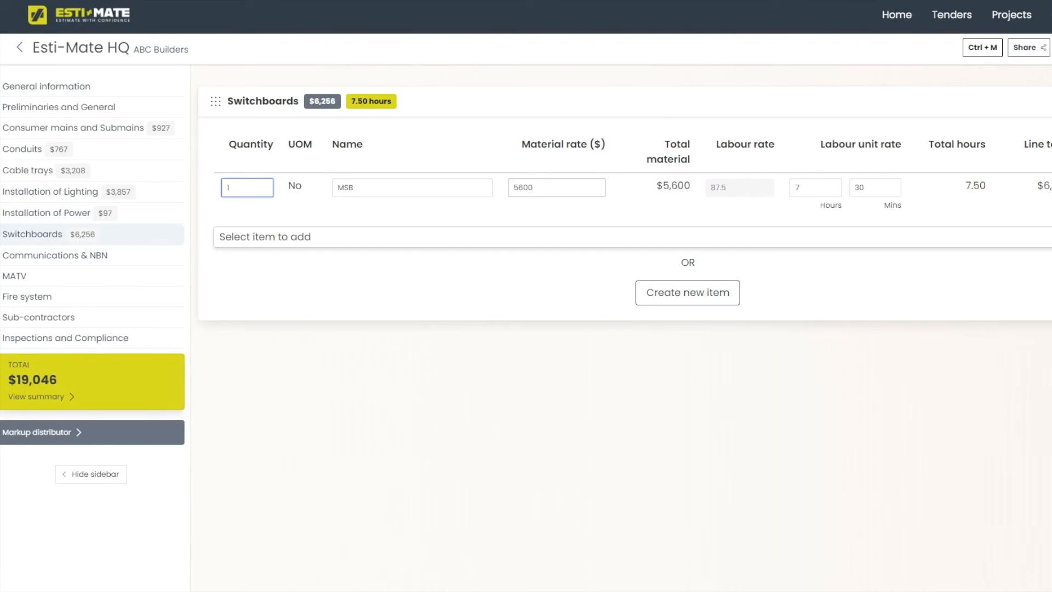
pyautogui.click(556, 188)
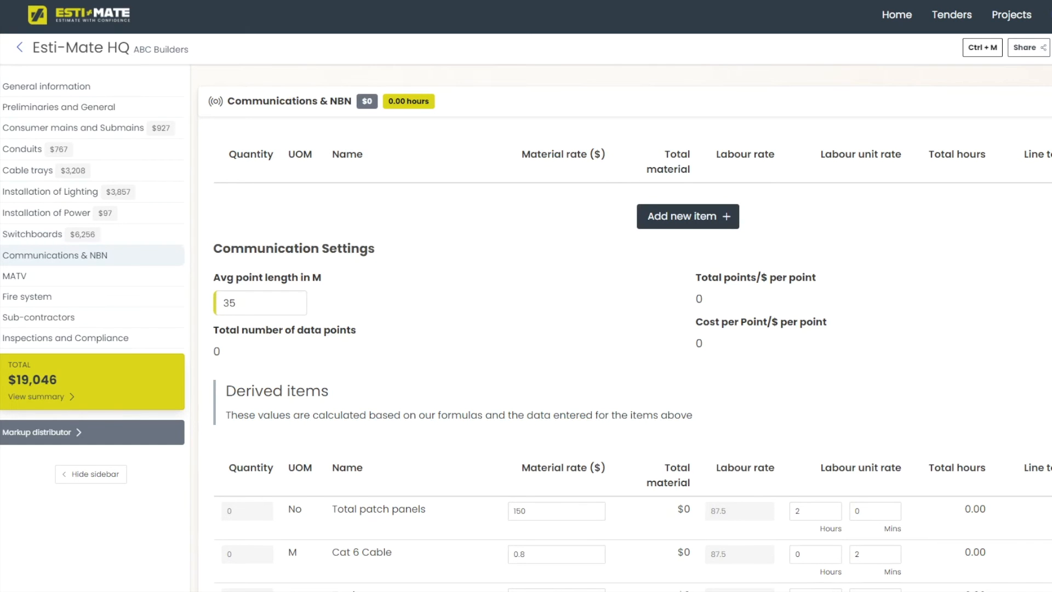
# Add 15 Single Data Points to Communications & NBN.
pyautogui.click(687, 216)
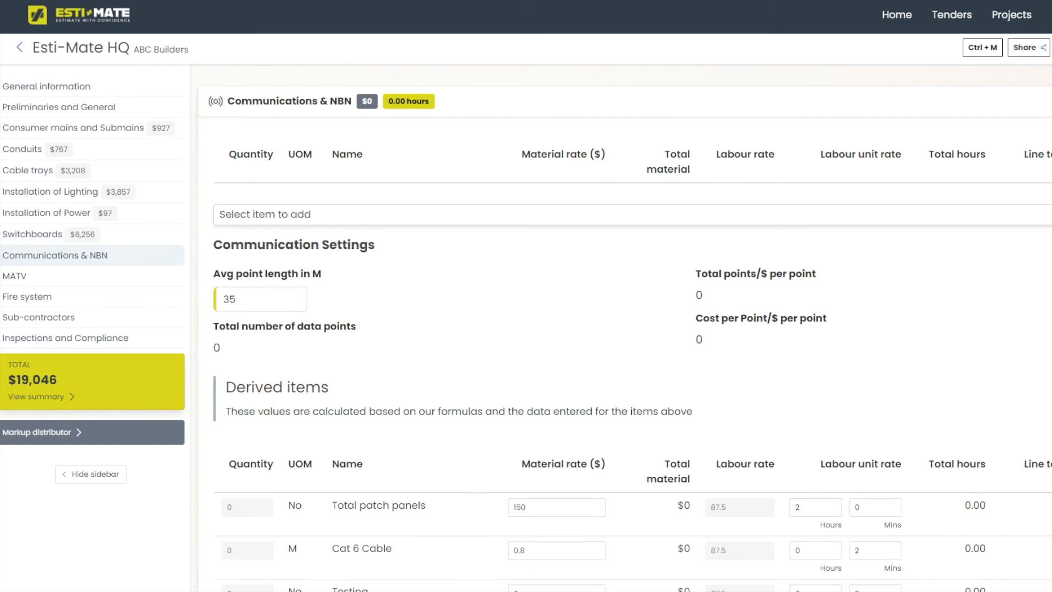
pyautogui.click(688, 215)
pyautogui.press('Return')
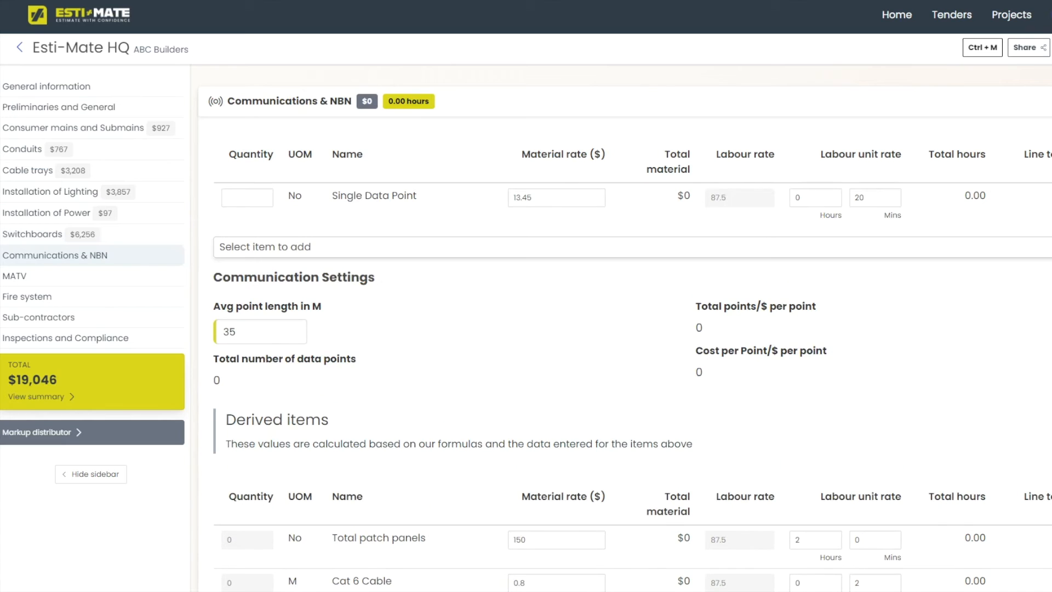
pyautogui.write('15')
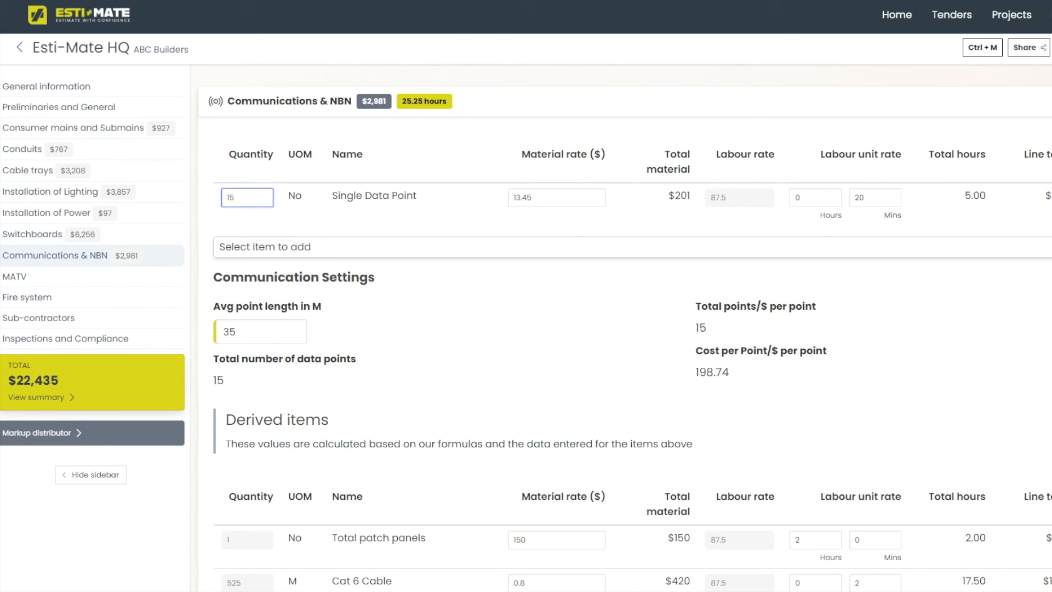
# Set the average data point length to 40 m.
pyautogui.scroll(-1, 624, 329)
pyautogui.scroll(-2, 624, 329)
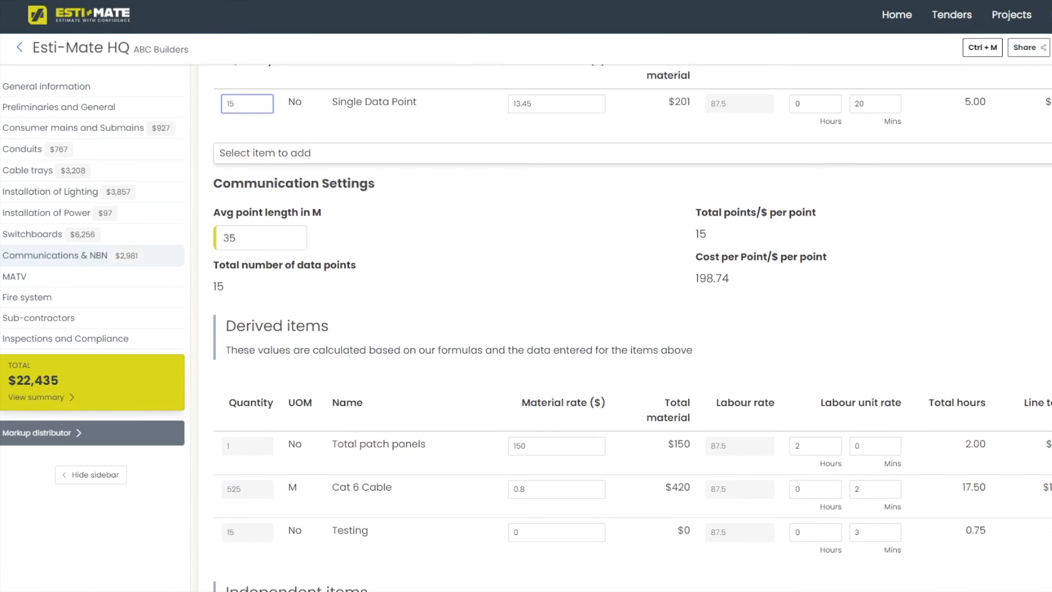
pyautogui.scroll(2, 625, 328)
pyautogui.doubleClick(230, 331)
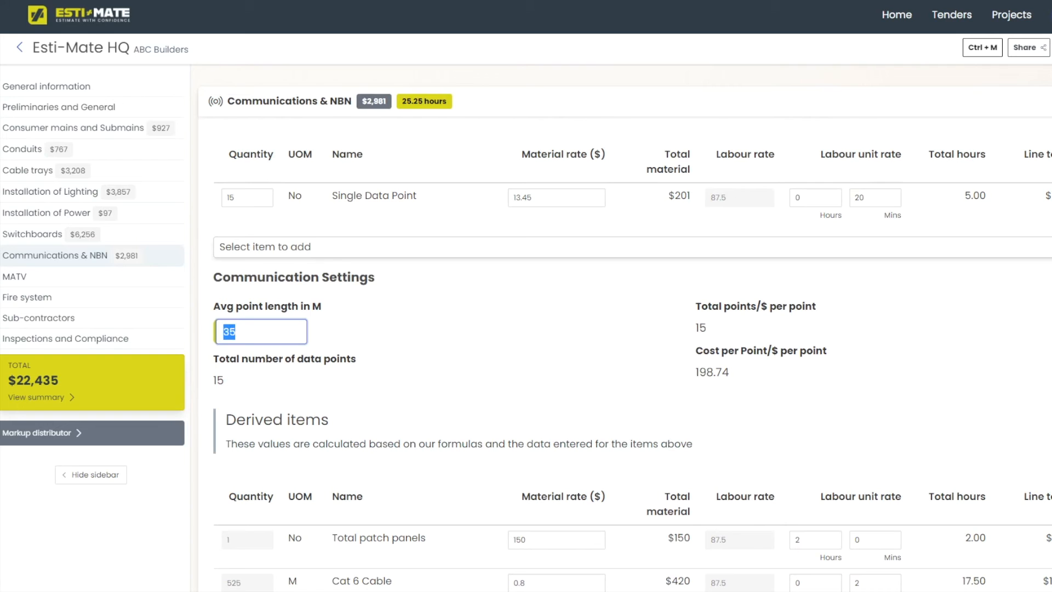
pyautogui.write('40')
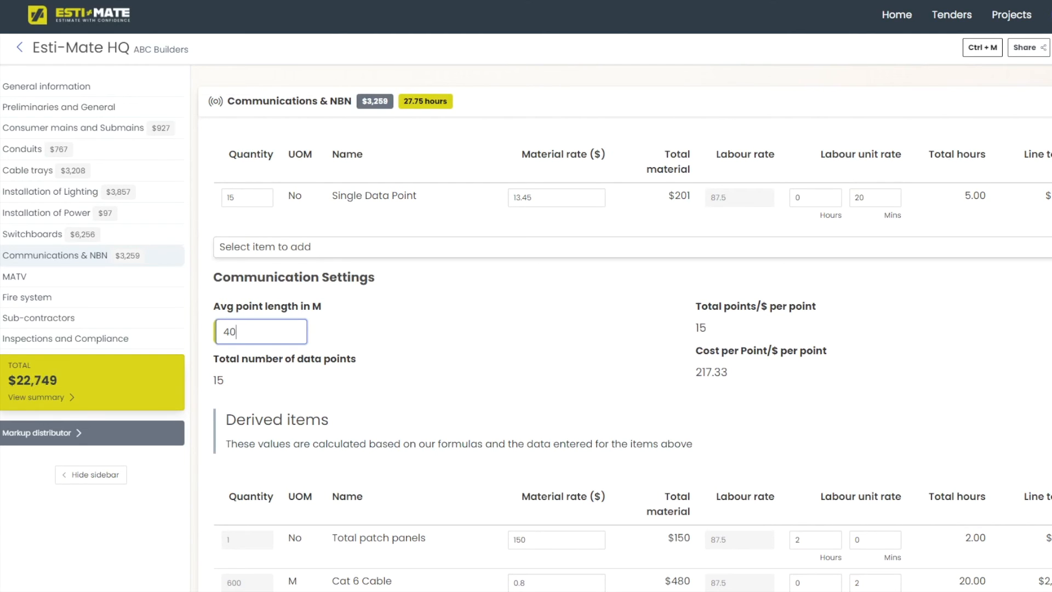
# Add a Comms Rack as an independent communications item.
pyautogui.scroll(-3, 626, 329)
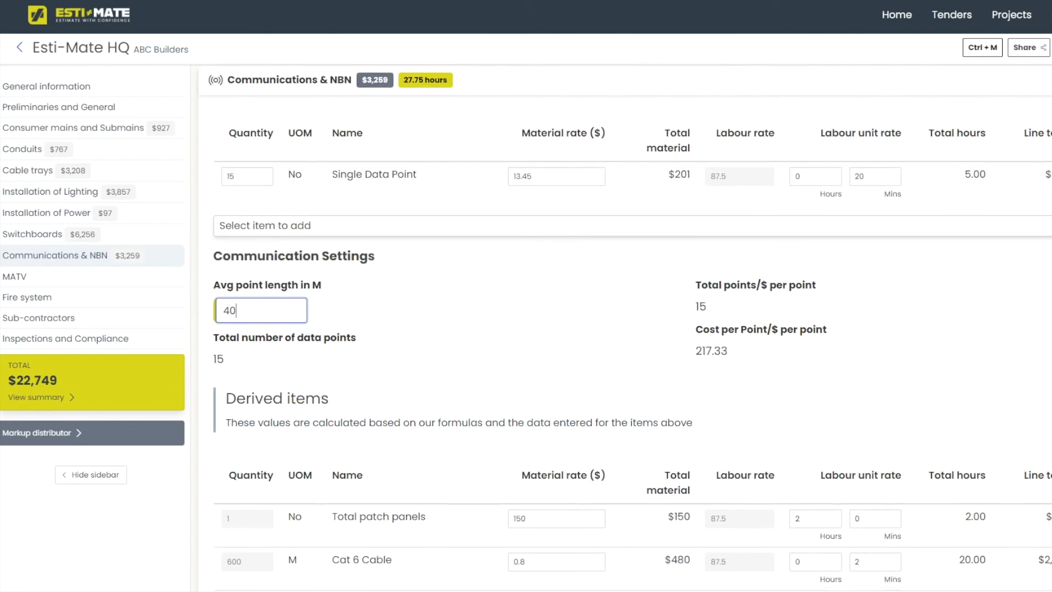
pyautogui.scroll(-4, 626, 329)
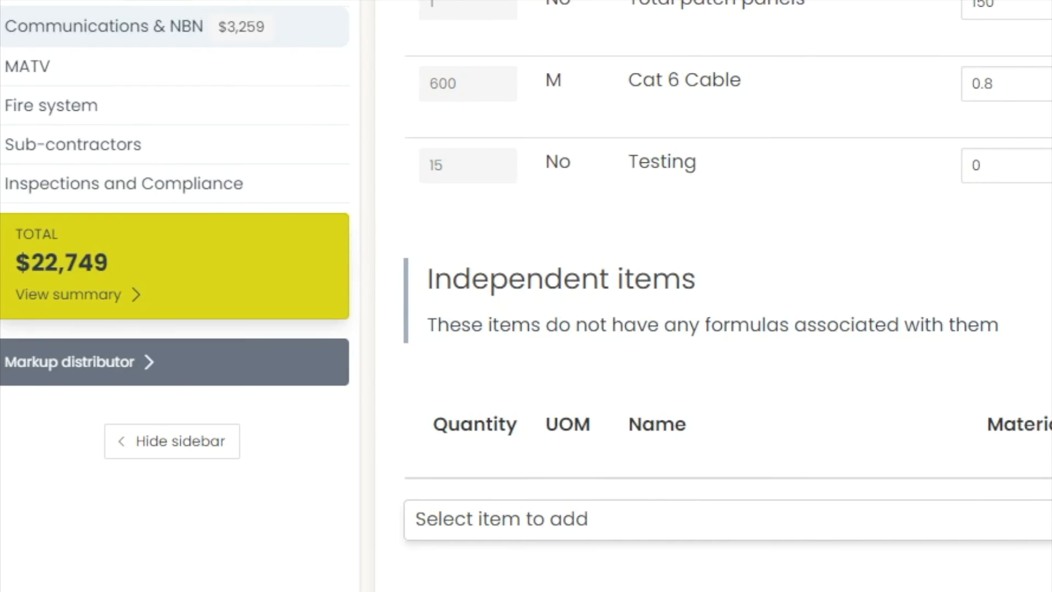
pyautogui.click(603, 519)
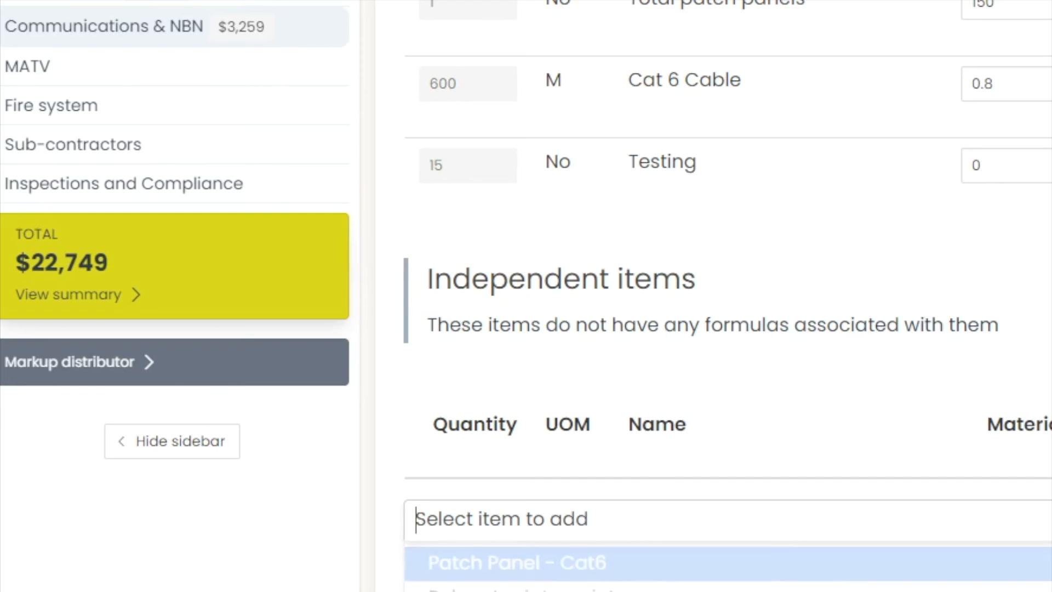
pyautogui.scroll(-2, 603, 519)
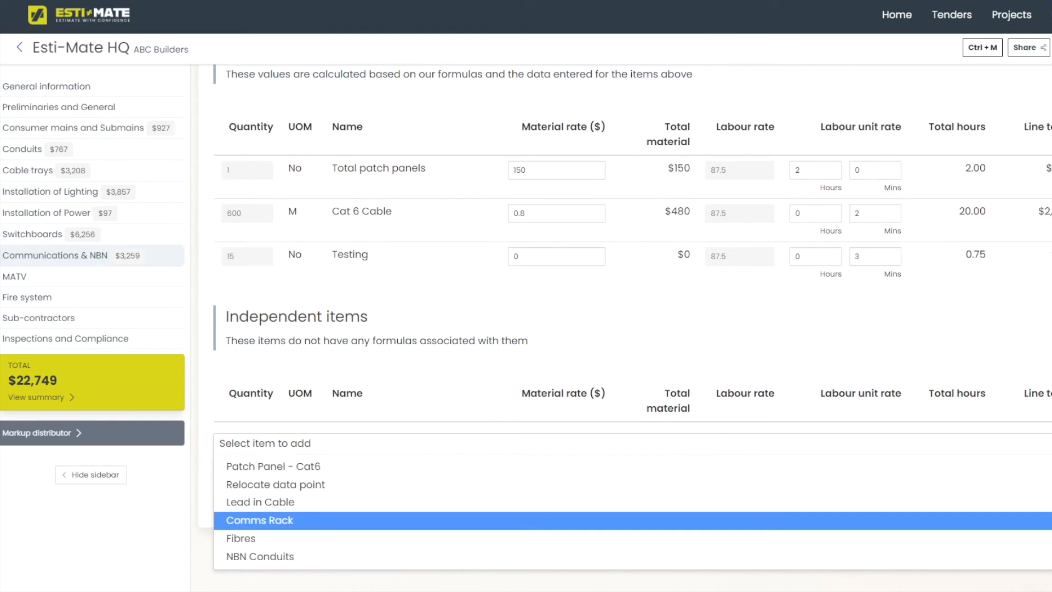
pyautogui.press('Return')
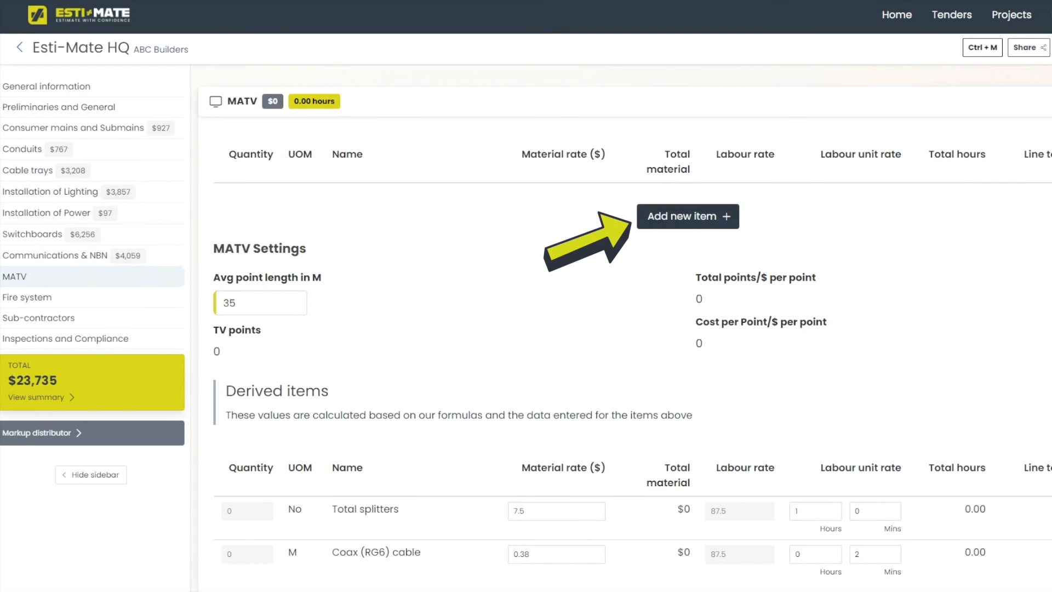
# Add 12 Single TV Points to MATV and check their material rate and labour minutes.
pyautogui.click(688, 216)
pyautogui.click(277, 214)
pyautogui.click(263, 237)
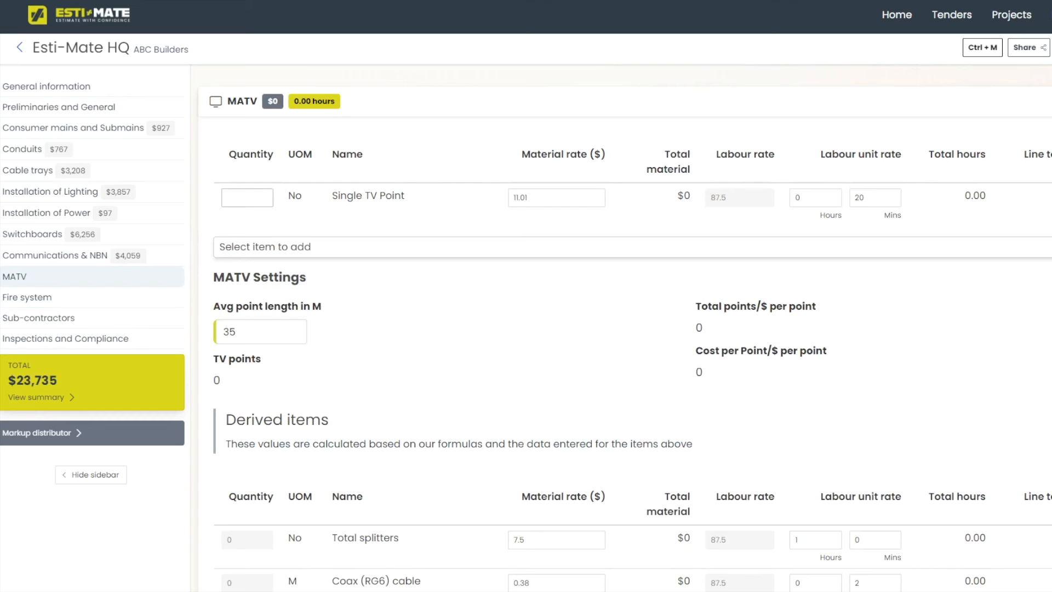
pyautogui.write('12')
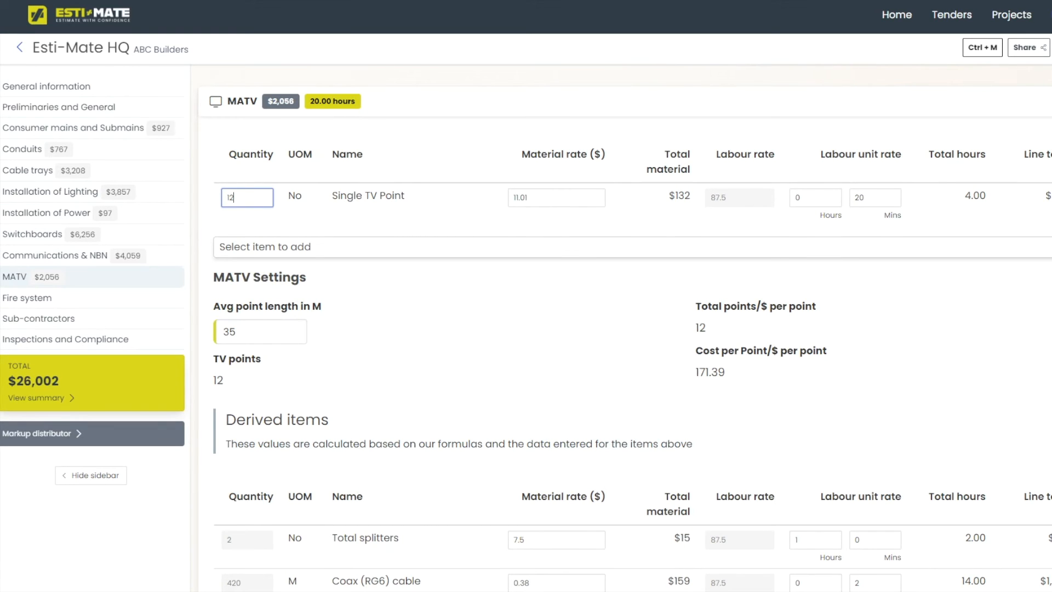
pyautogui.click(547, 198)
pyautogui.click(876, 198)
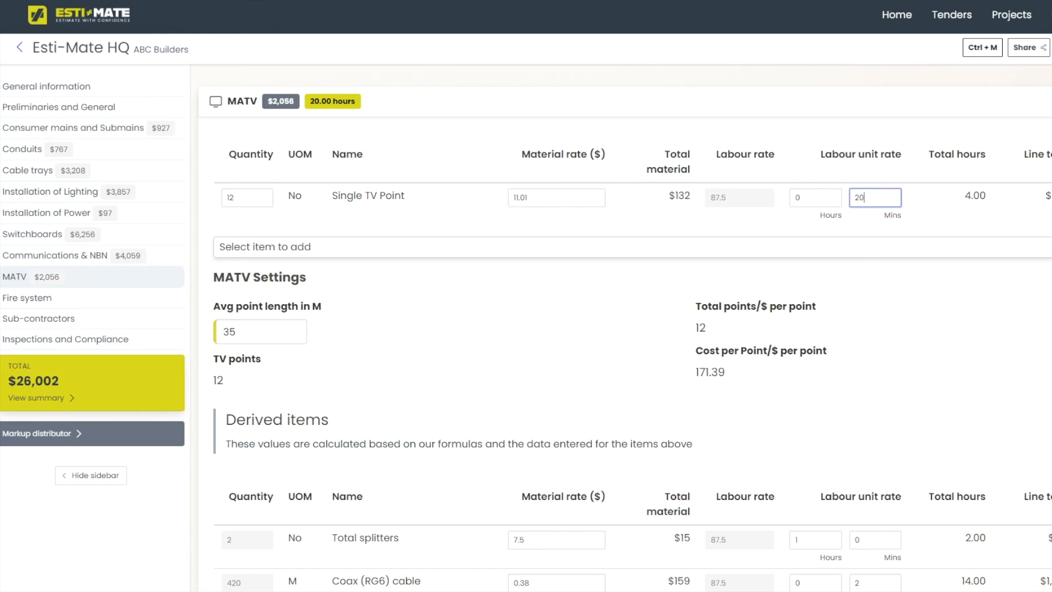
# Set the average TV point length to 30 m and add a TV Antenna as an independent item.
pyautogui.click(260, 332)
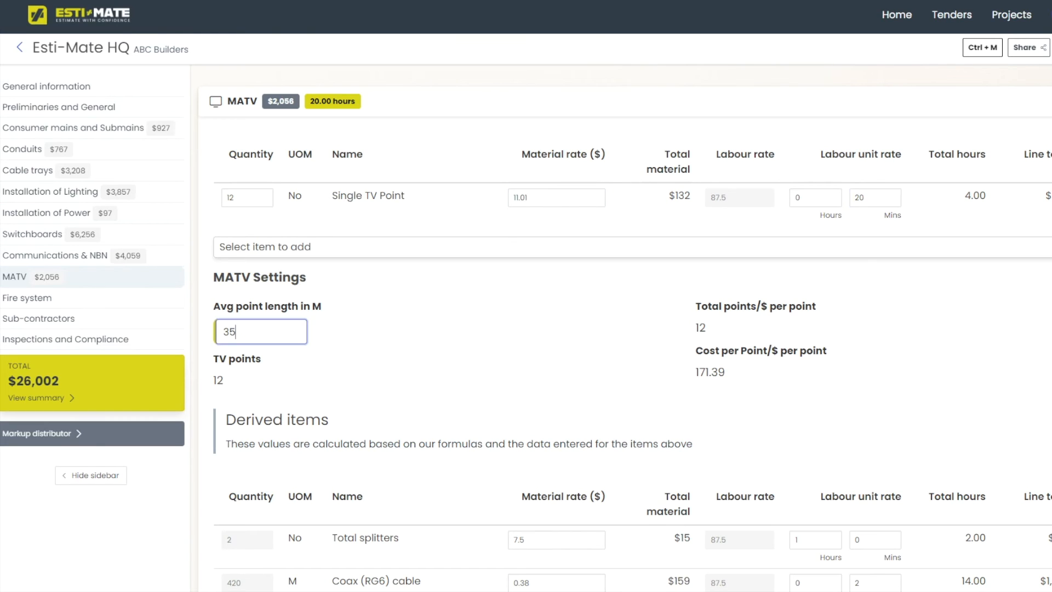
pyautogui.write('30')
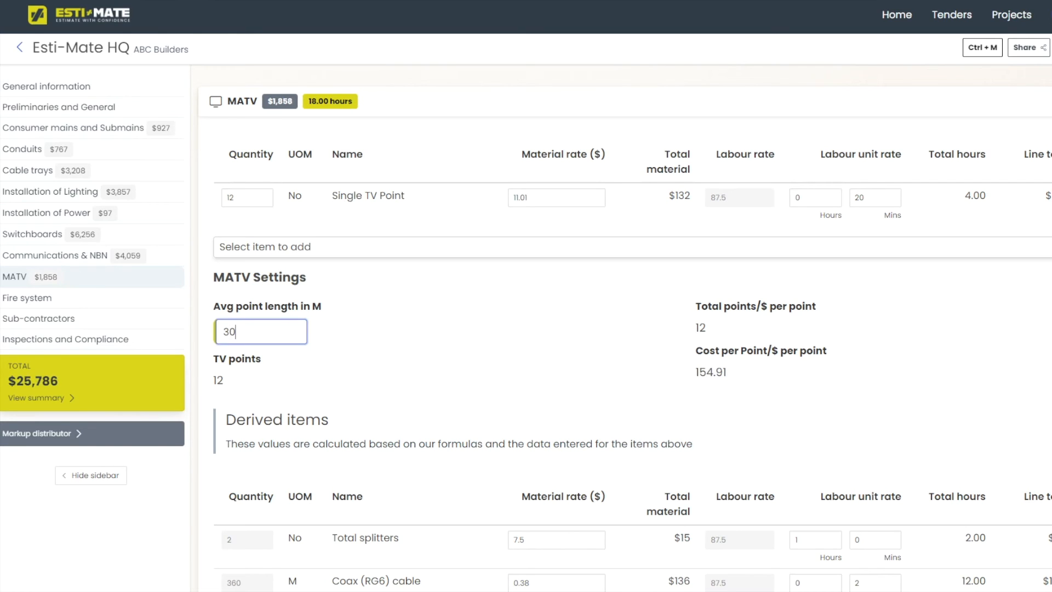
pyautogui.scroll(-1, 626, 334)
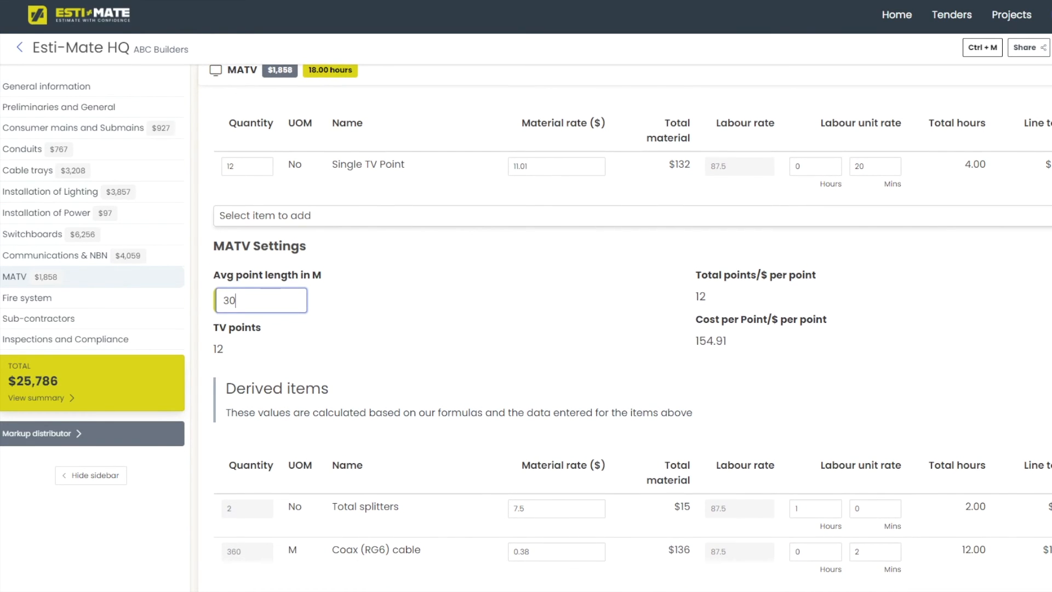
pyautogui.scroll(-5, 626, 329)
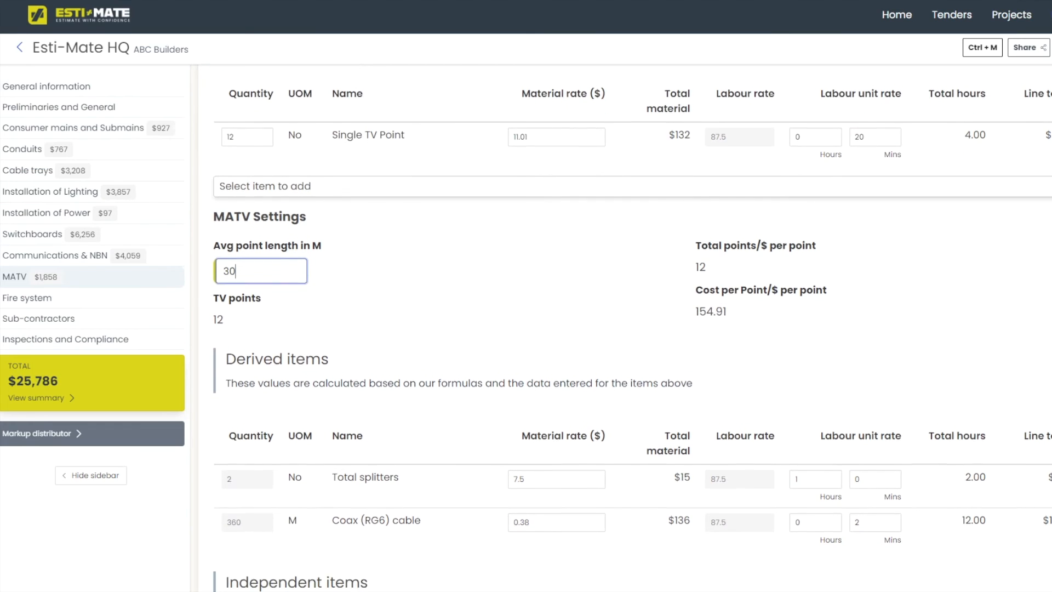
pyautogui.scroll(-2, 626, 329)
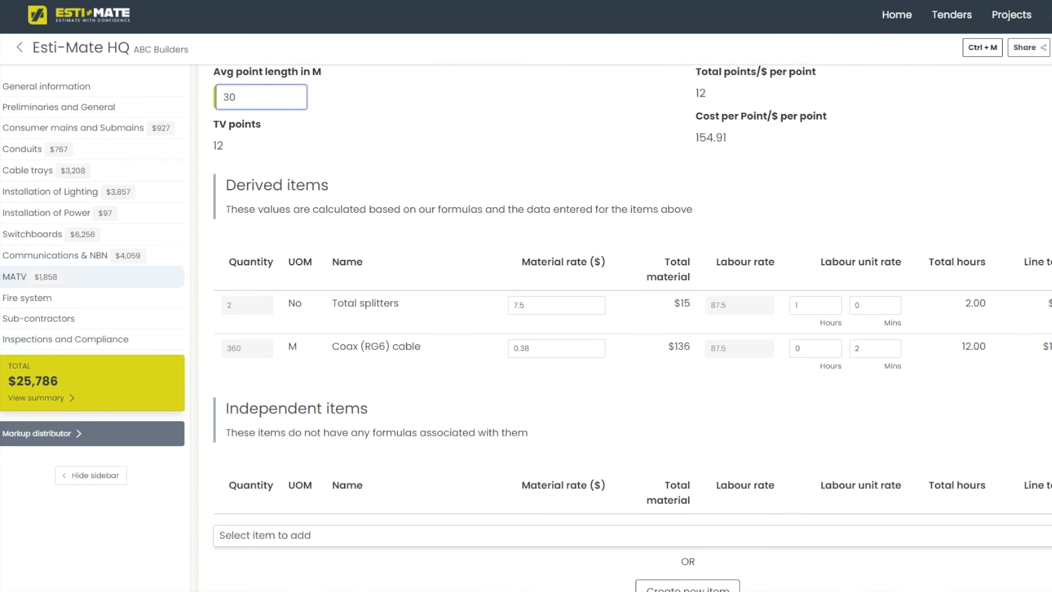
pyautogui.scroll(-3, 627, 328)
pyautogui.click(626, 443)
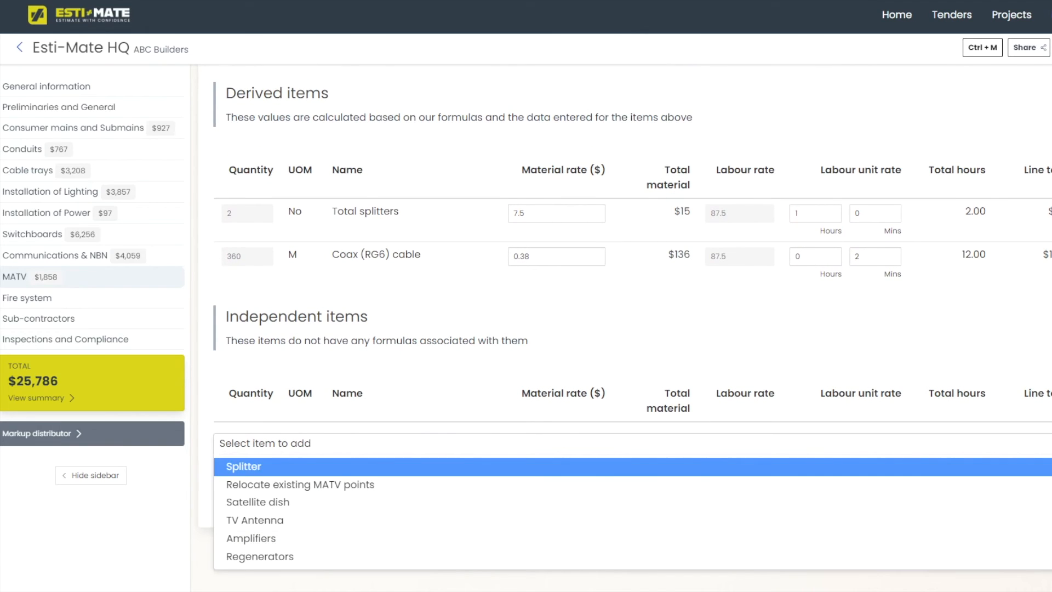
pyautogui.click(254, 520)
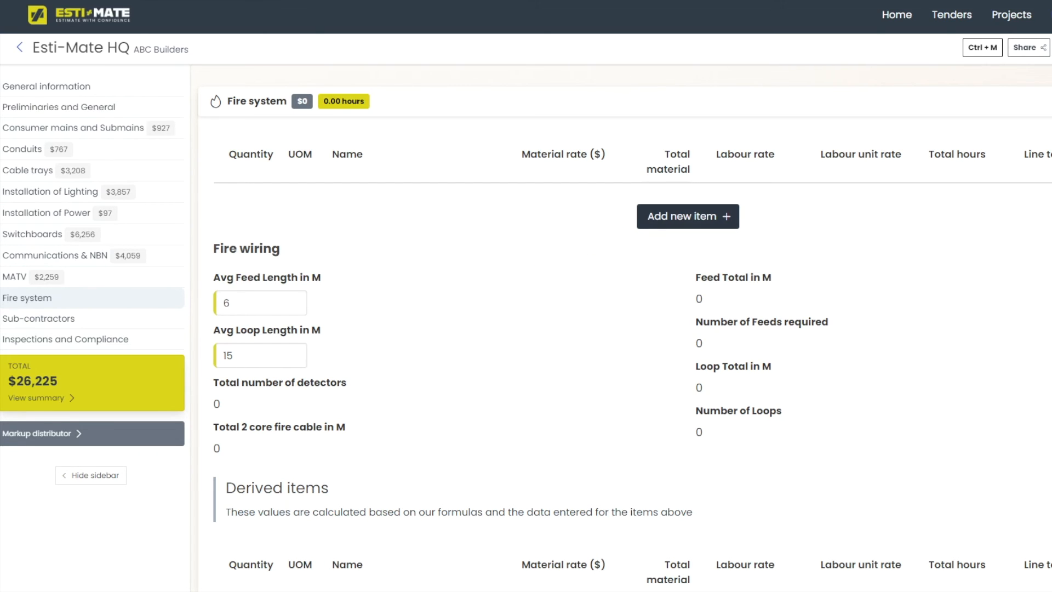
# Add 21 Detectors (Thermal and Smoke) to Fire system.
pyautogui.click(688, 216)
pyautogui.click(688, 214)
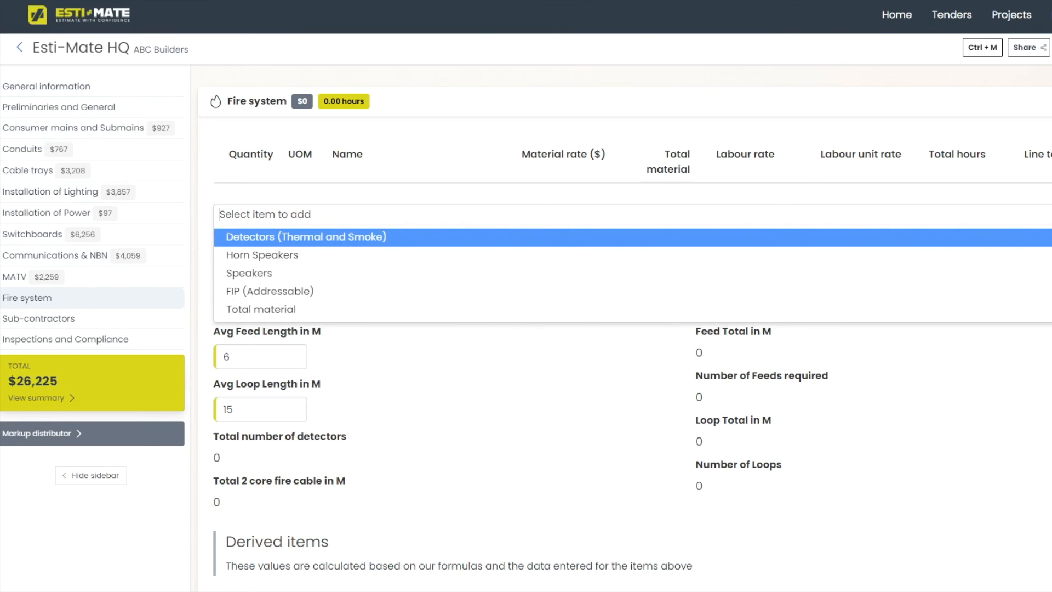
pyautogui.press('Return')
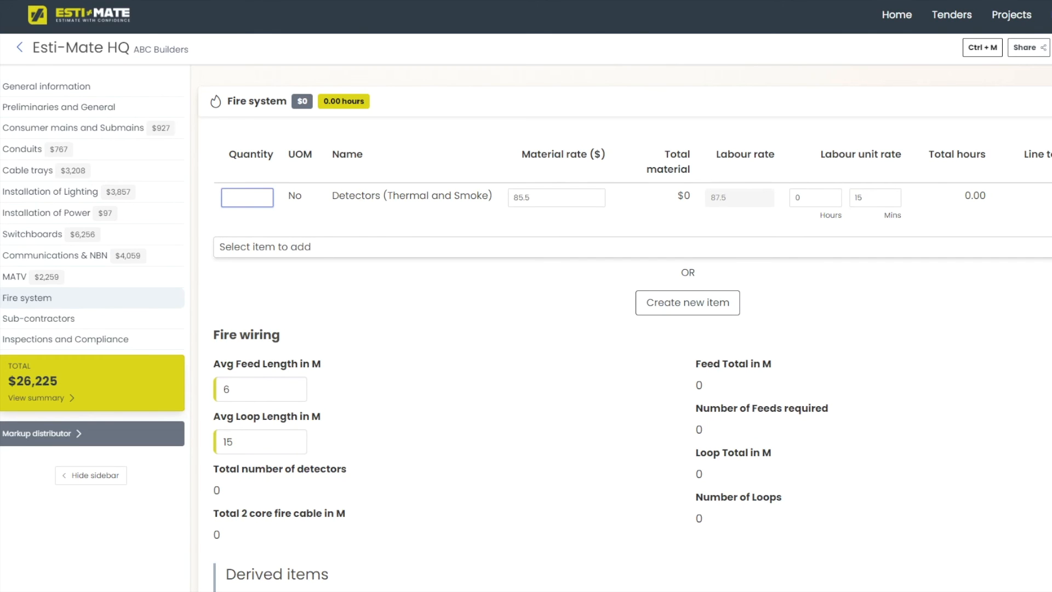
pyautogui.write('21')
# Set the fire detector average feed length to 10 m and average loop length to 12 m.
pyautogui.scroll(-1, 626, 327)
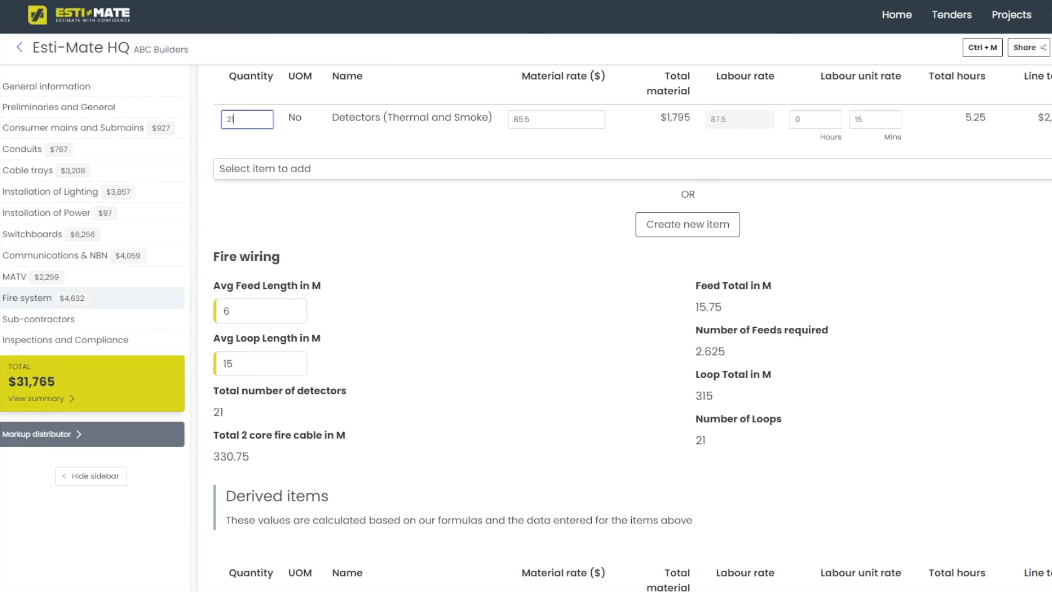
pyautogui.doubleClick(236, 311)
pyautogui.write('10')
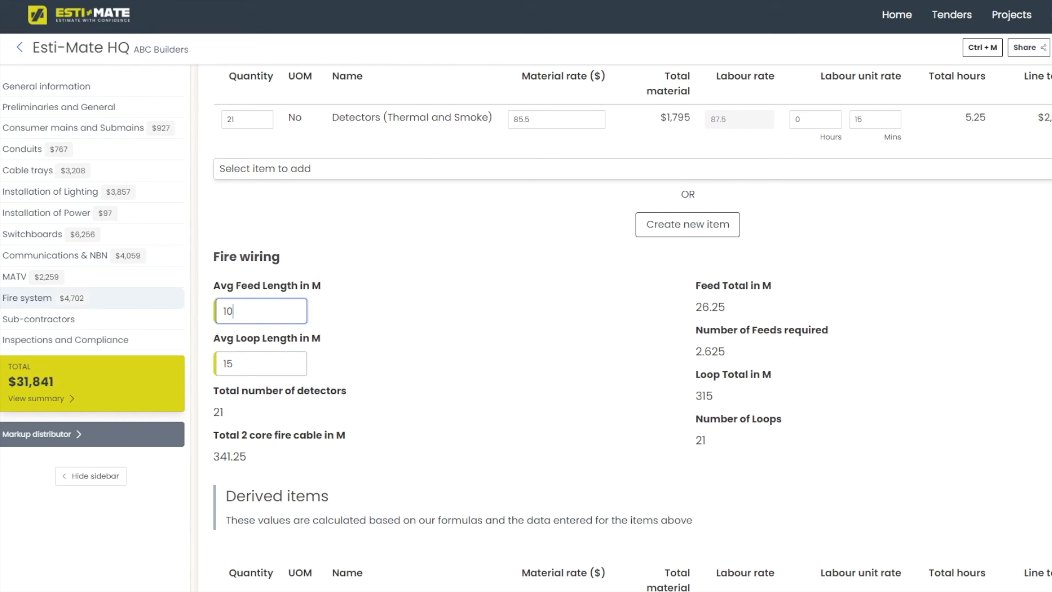
pyautogui.click(236, 364)
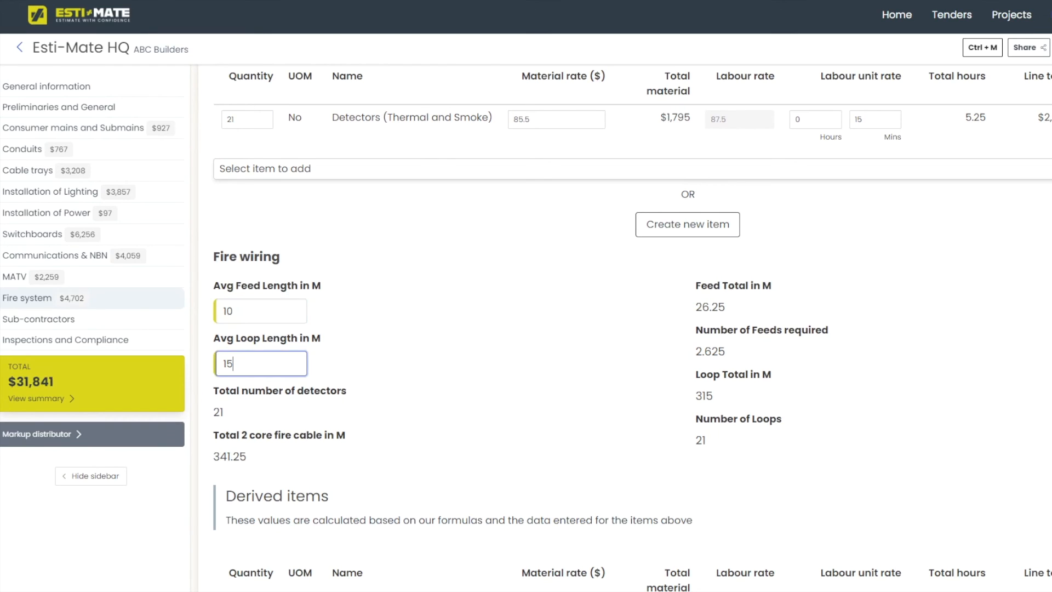
pyautogui.write('12')
pyautogui.scroll(-3, 630, 329)
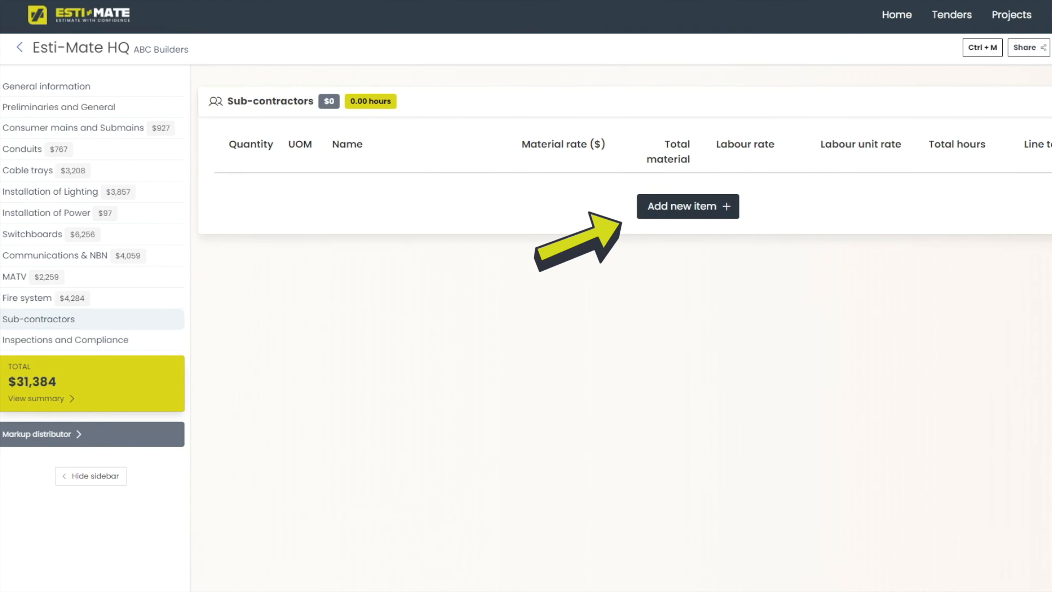
# Add a CCTV item with quantity 1 to Sub-contractors.
pyautogui.click(688, 206)
pyautogui.click(688, 205)
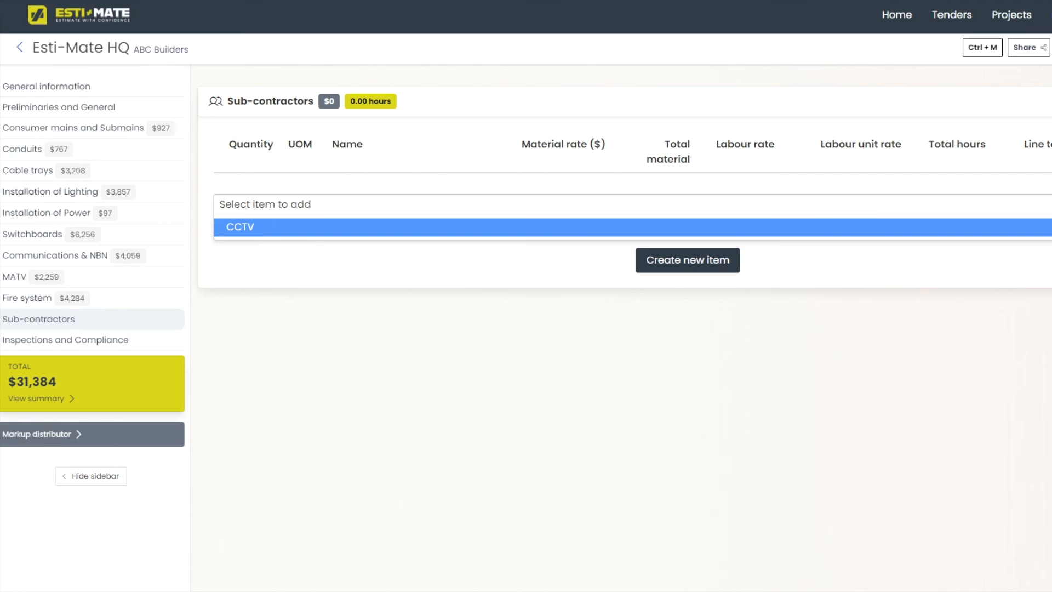
pyautogui.press('Return')
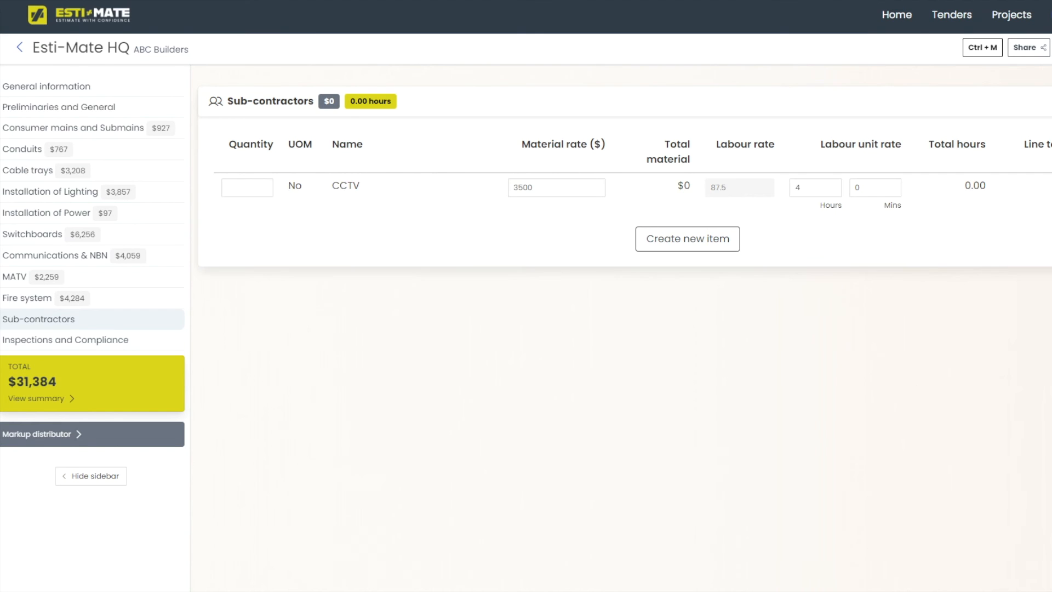
pyautogui.write('1')
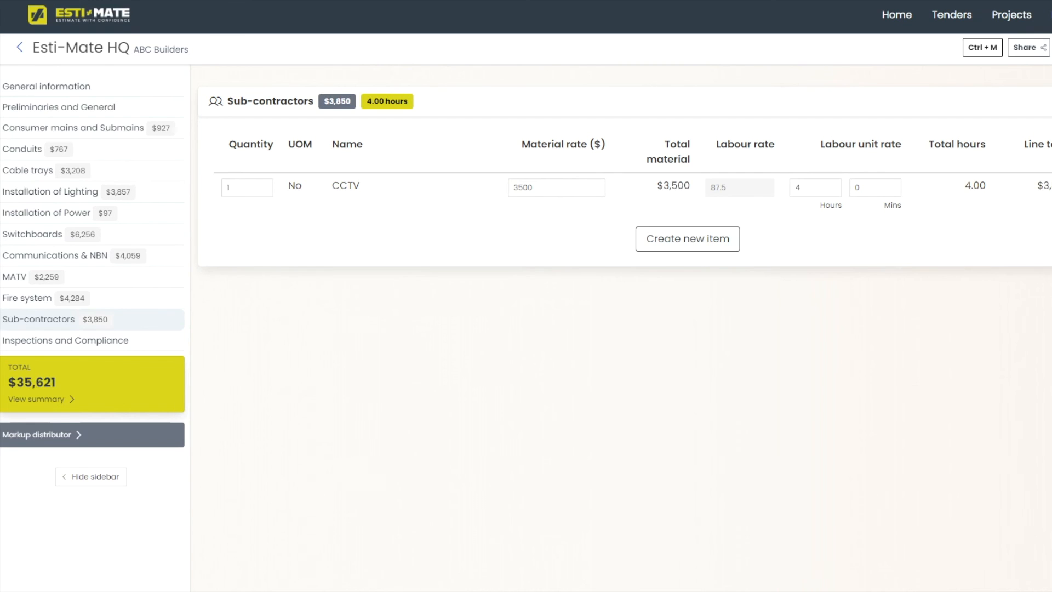
# Open Inspections and Compliance and add the Inspections and Prescribed Certificate items.
pyautogui.click(65, 340)
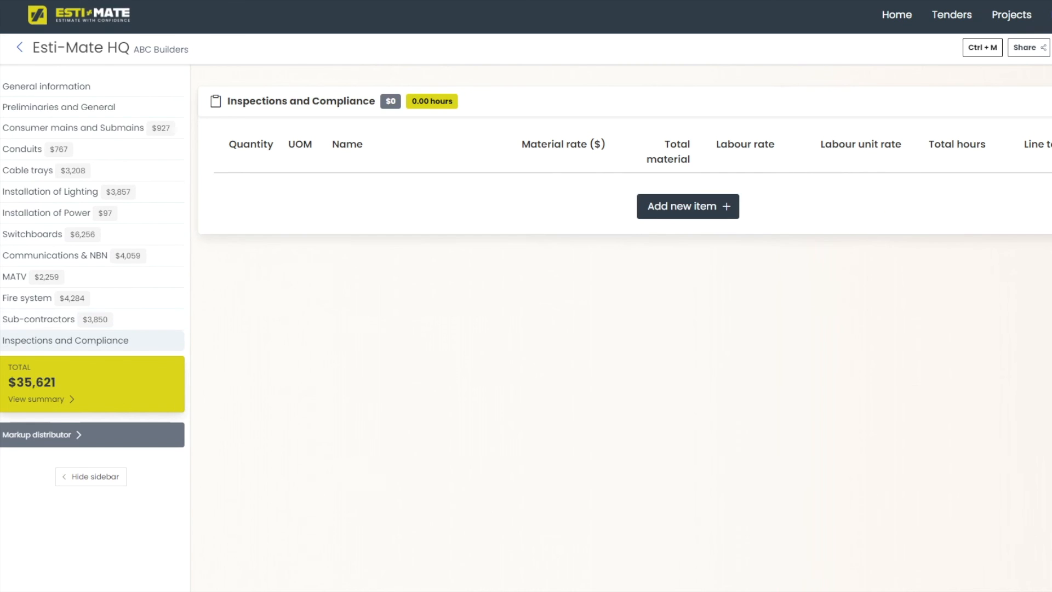
pyautogui.click(688, 206)
pyautogui.click(255, 227)
pyautogui.click(265, 236)
pyautogui.click(280, 314)
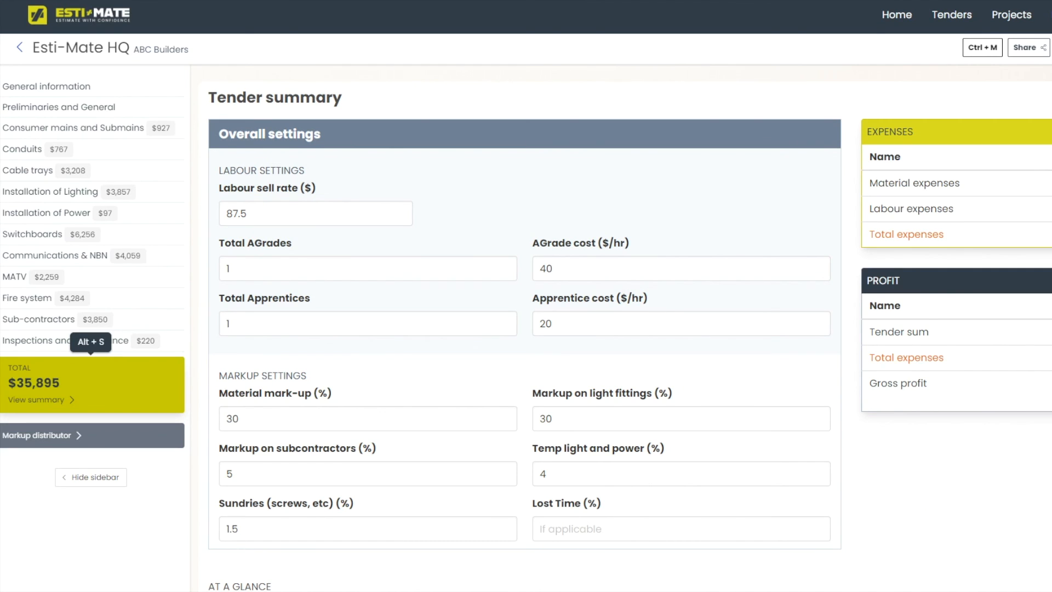
pyautogui.scroll(-5, 629, 329)
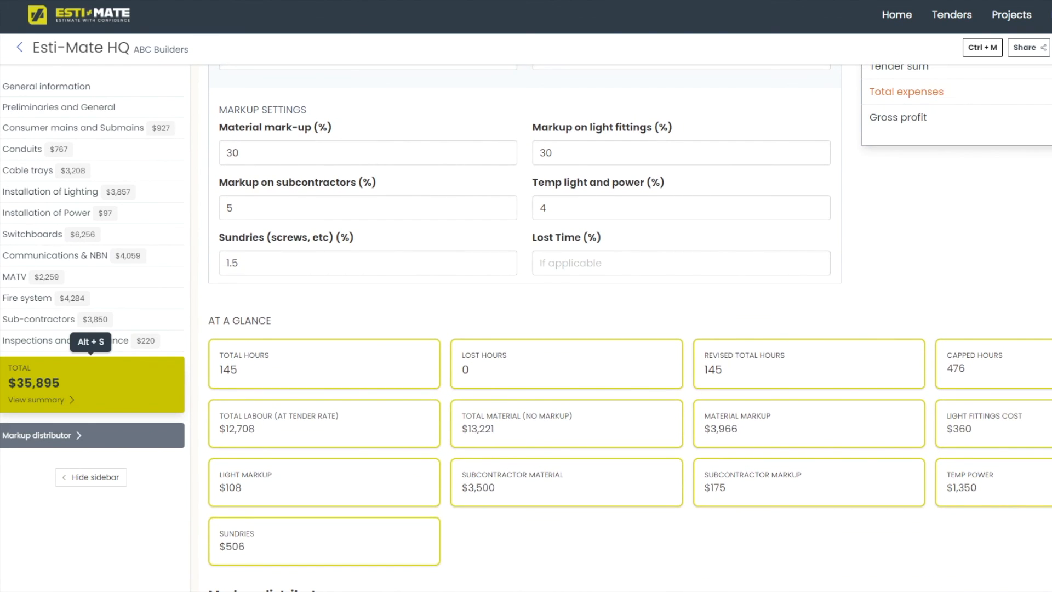
pyautogui.scroll(-2, 630, 329)
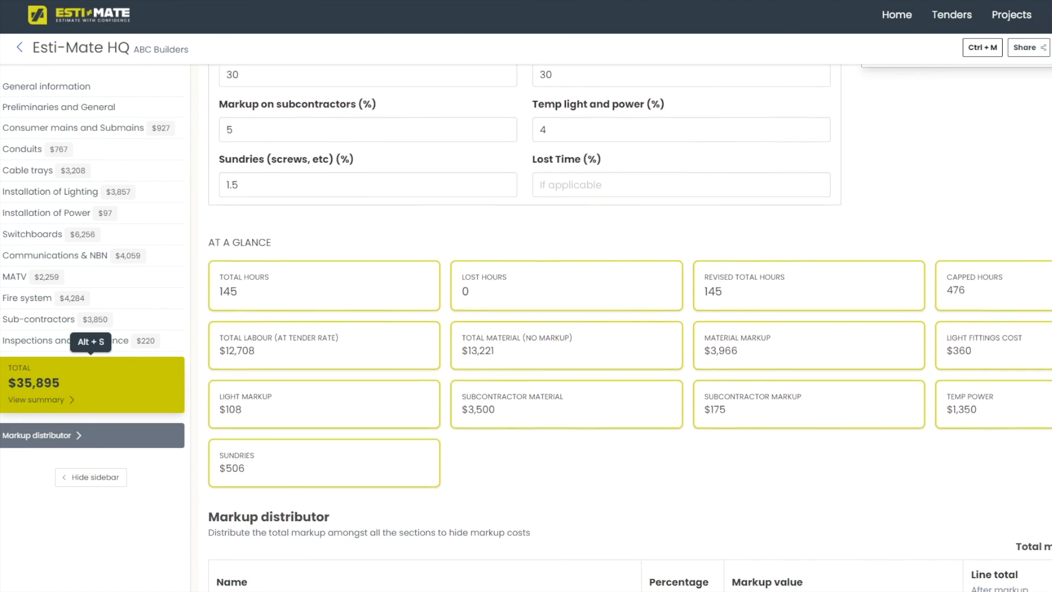
pyautogui.scroll(-1, 629, 329)
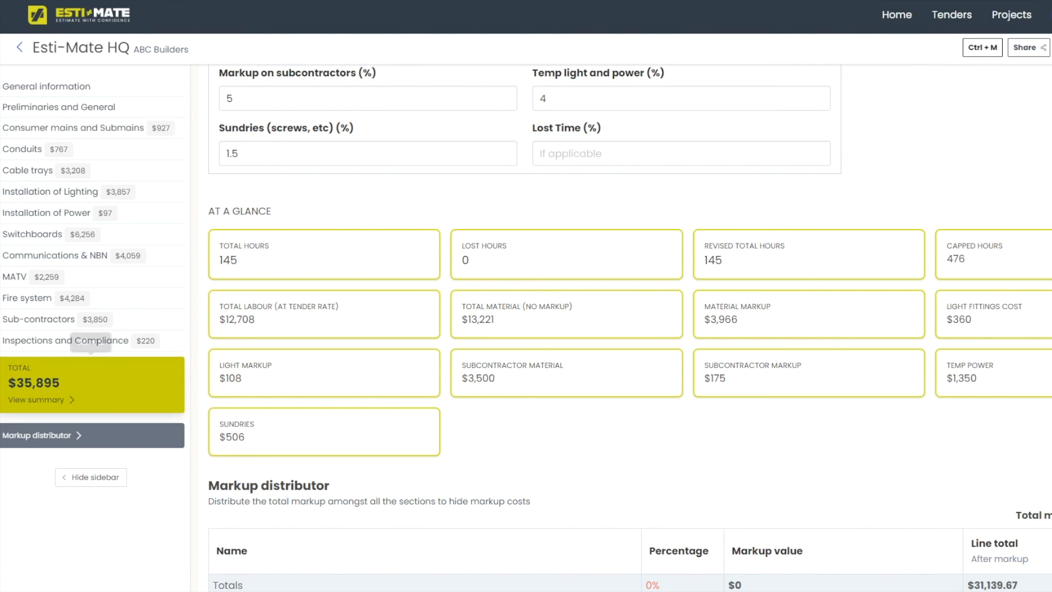
pyautogui.scroll(-4, 630, 328)
pyautogui.scroll(-5, 630, 328)
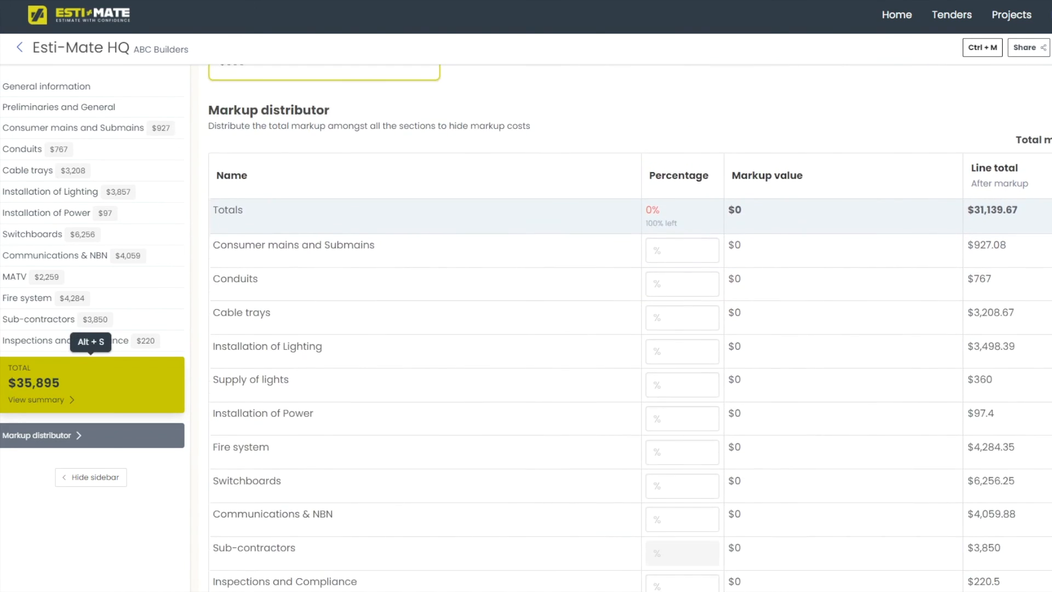
# Distribute markup 10%, 10%, 35%, 35%, 10% across mains, conduits, lighting, power, switchboards, then generate the document.
pyautogui.click(682, 157)
pyautogui.write('10')
pyautogui.press('Tab')
pyautogui.write('10')
pyautogui.press('Tab')
pyautogui.press('Tab')
pyautogui.write('35')
pyautogui.press('Tab')
pyautogui.press('Tab')
pyautogui.write('35')
pyautogui.press('Tab')
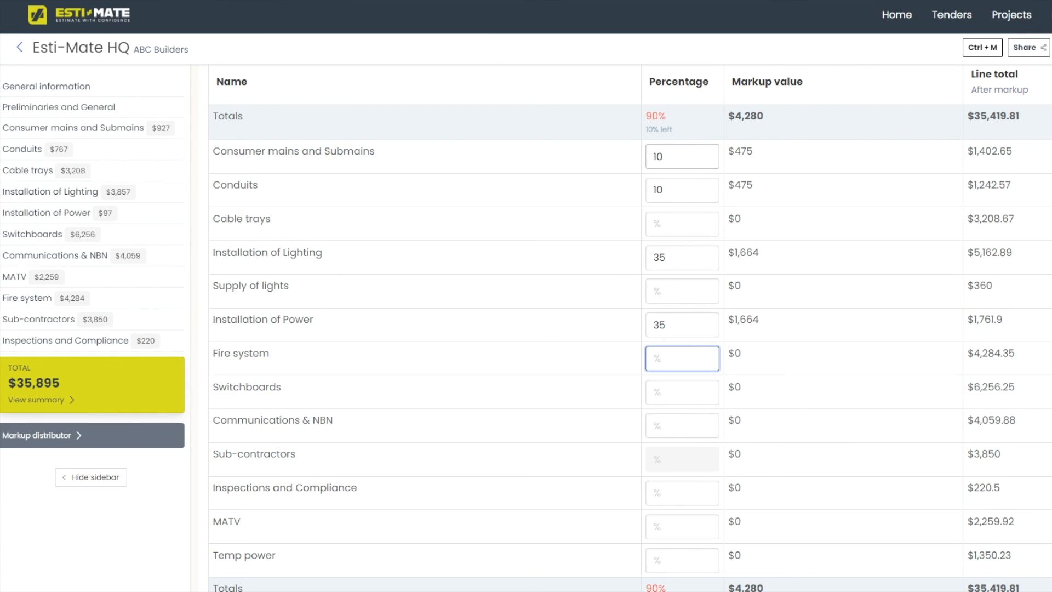
pyautogui.press('Tab')
pyautogui.write('10')
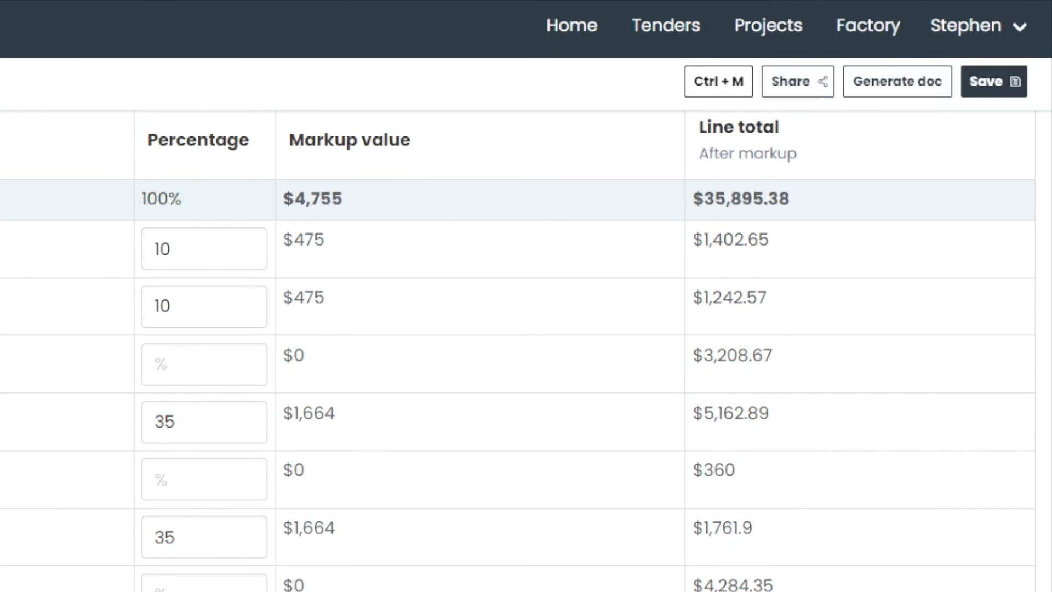
pyautogui.click(898, 82)
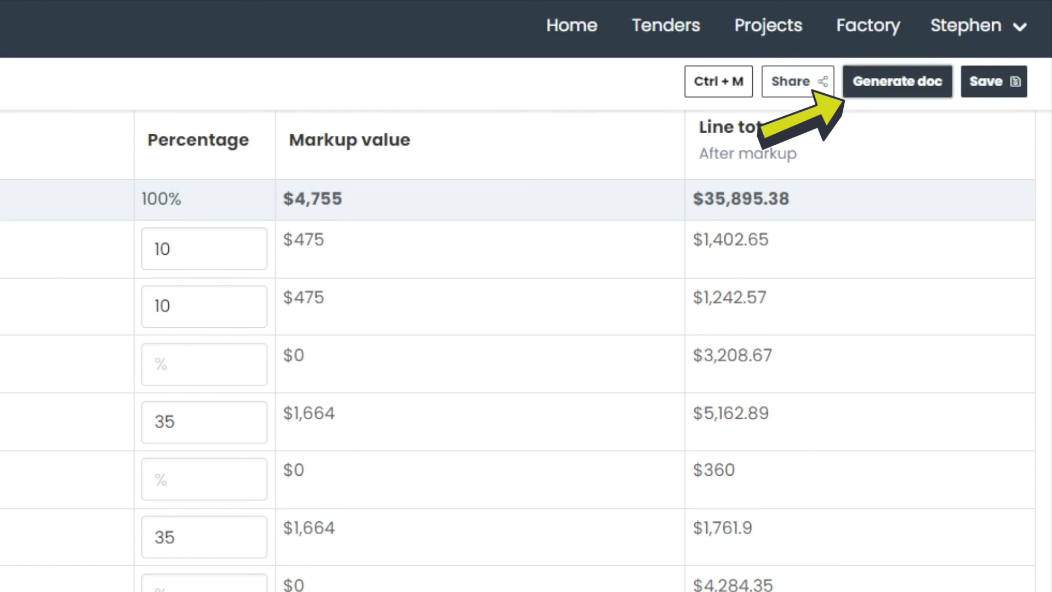